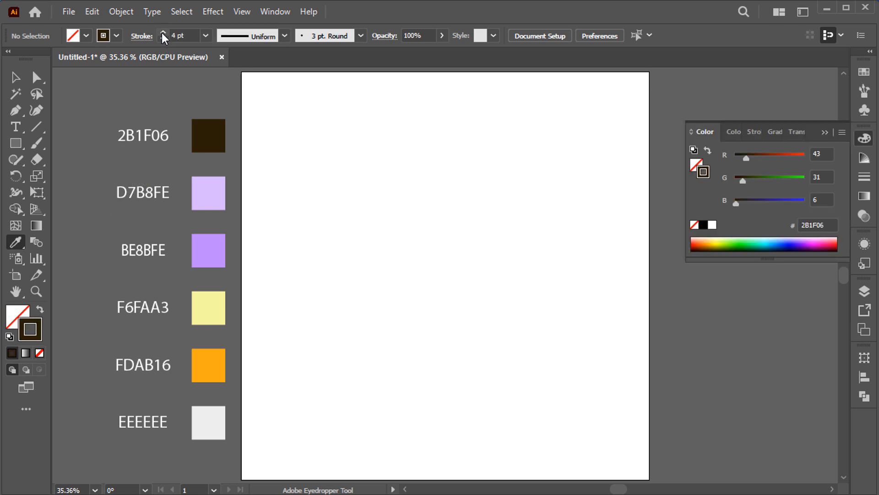
# Draw an unfilled circle with a 5 pt dark brown outline near the centre of the artboard
pyautogui.click(16, 143)
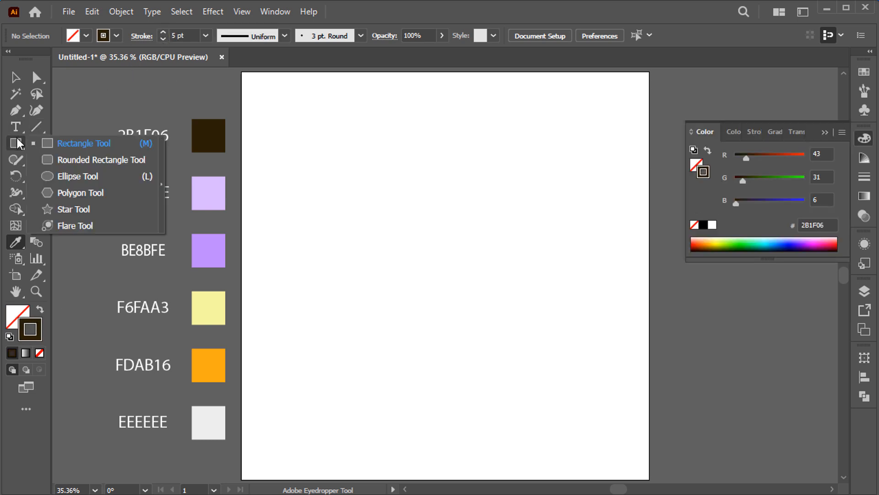
pyautogui.click(75, 178)
pyautogui.moveTo(449, 257); pyautogui.dragTo(485, 309)
pyautogui.press('v')
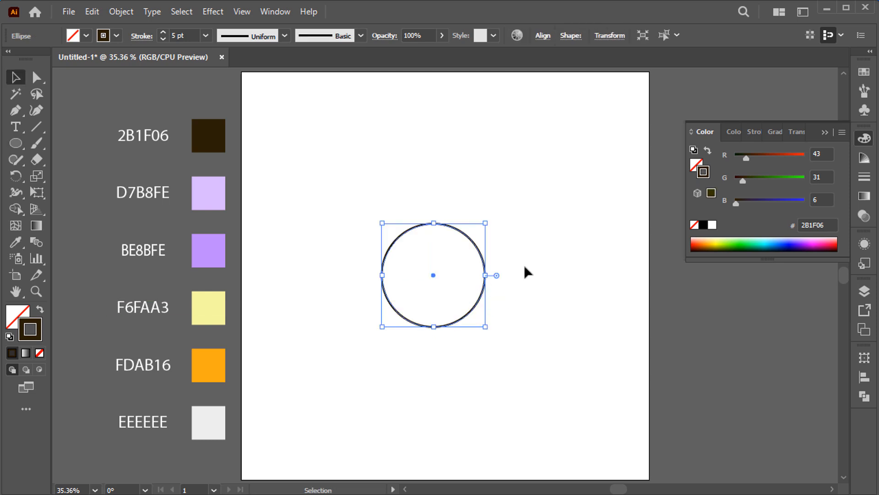
pyautogui.click(523, 265)
# Paste a copy of the circle in front and move it straight up so it overlaps the original's upper edge
pyautogui.click(478, 249)
pyautogui.click(92, 12)
pyautogui.click(130, 74)
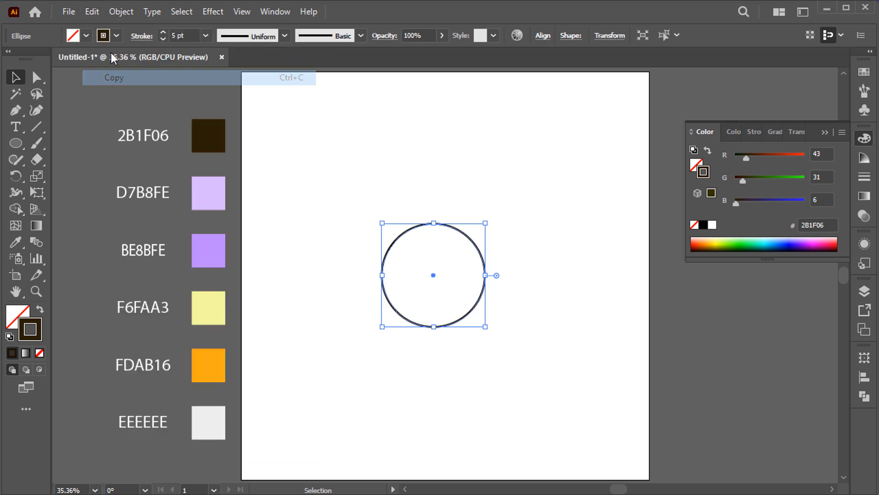
pyautogui.click(95, 13)
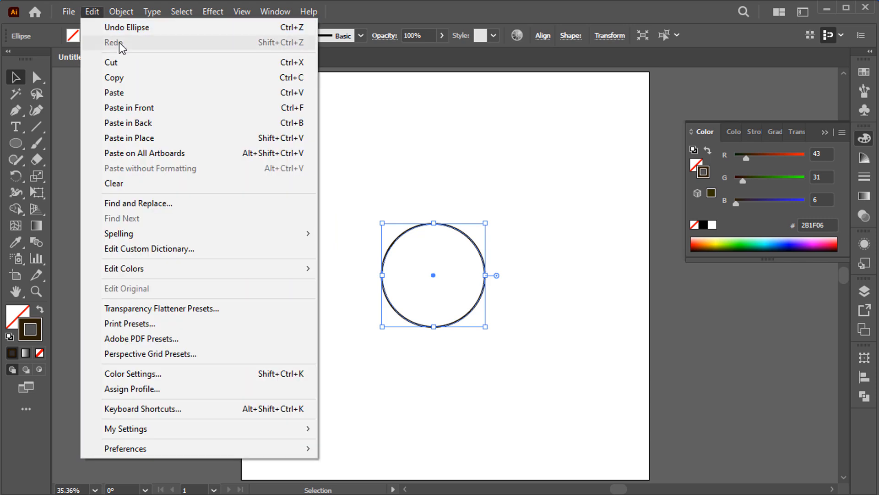
pyautogui.click(157, 108)
pyautogui.moveTo(435, 276); pyautogui.dragTo(431, 193)
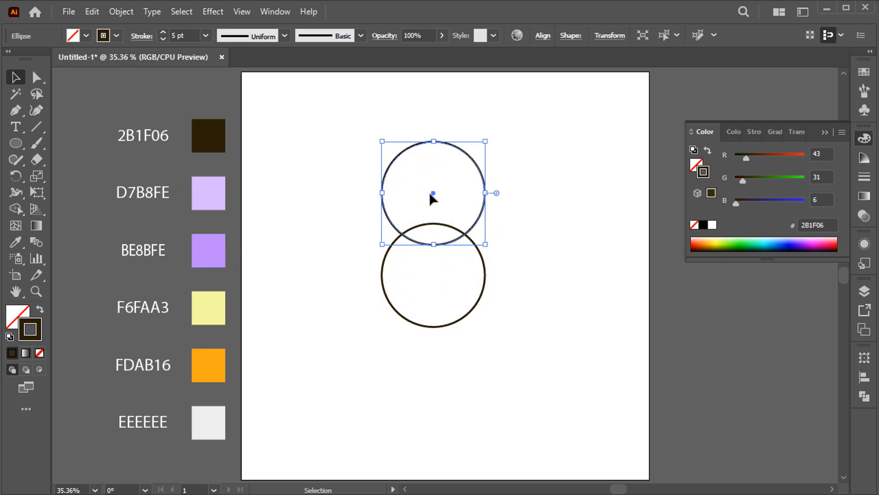
# Create a rotated copy of the upper circle around the lower circle's centre, using an angle of 360/8
pyautogui.click(16, 175)
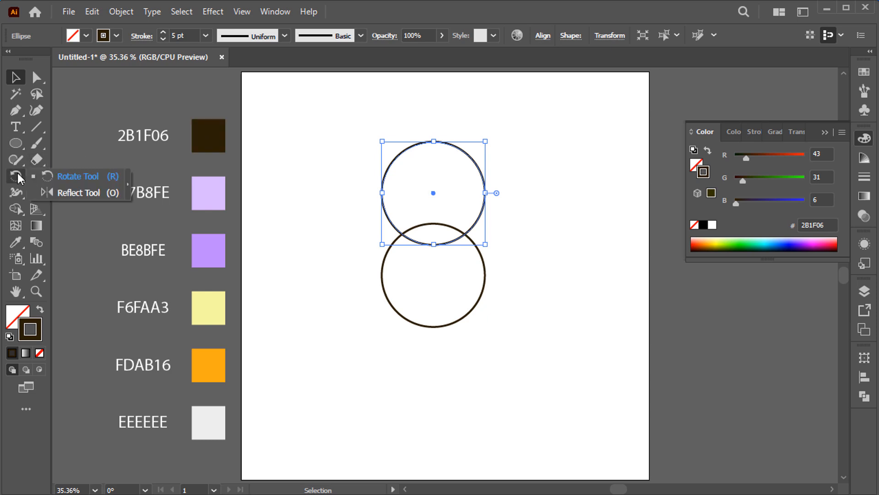
pyautogui.click(78, 176)
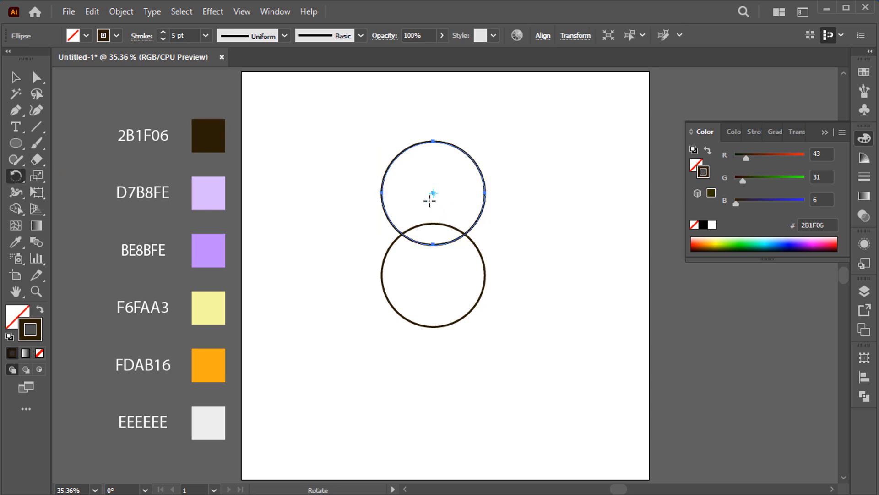
pyautogui.keyDown('alt'); pyautogui.click(433, 275); pyautogui.keyUp('alt')
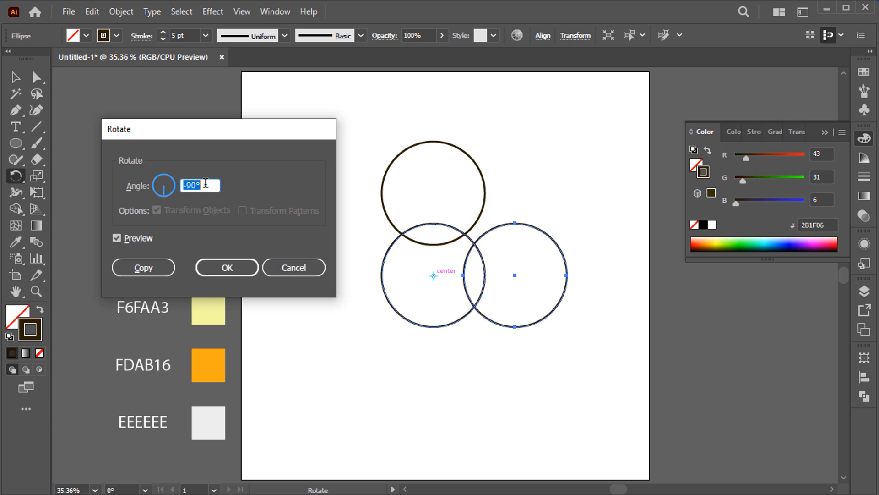
pyautogui.write('360/8')
pyautogui.click(144, 267)
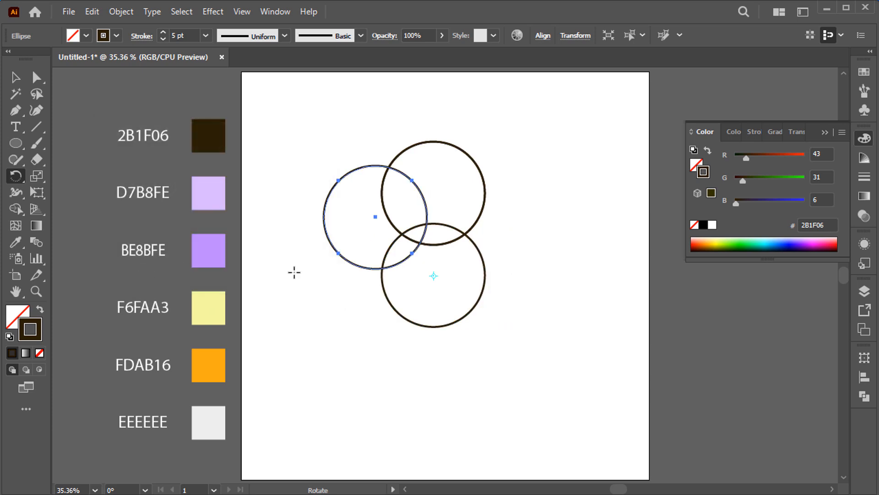
pyautogui.press('v')
# Cut the rotated circle away from the upper circle with the Shape Builder tool, leaving a crescent-shaped petal
pyautogui.moveTo(289, 202); pyautogui.dragTo(447, 183)
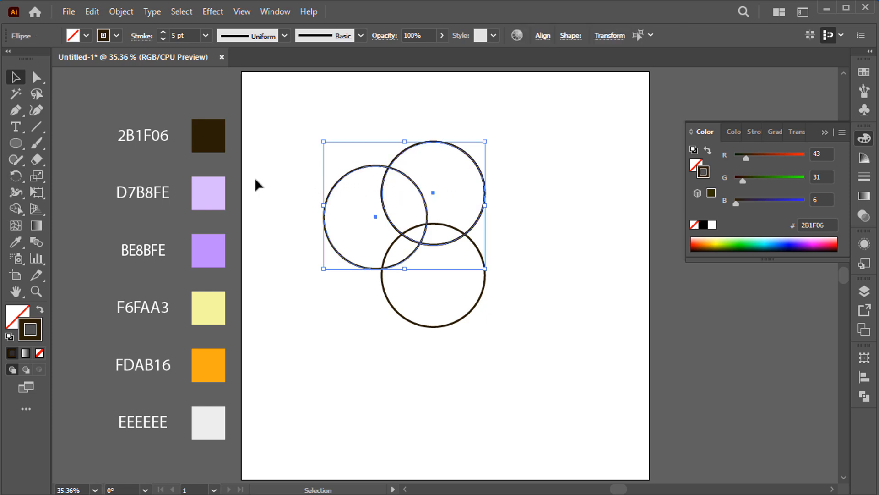
pyautogui.moveTo(16, 208); pyautogui.dragTo(72, 213)
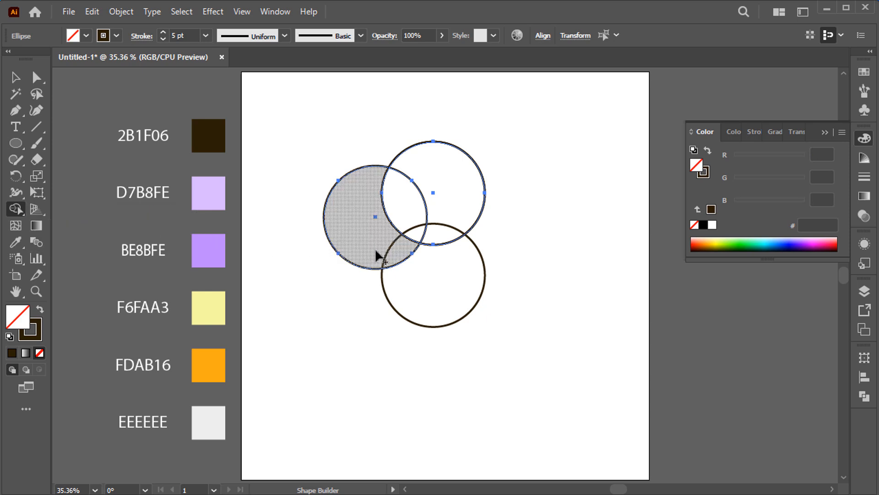
pyautogui.moveTo(342, 264)
pyautogui.mouseDown()
pyautogui.moveTo(386, 194)
pyautogui.moveTo(425, 237)
pyautogui.mouseUp()
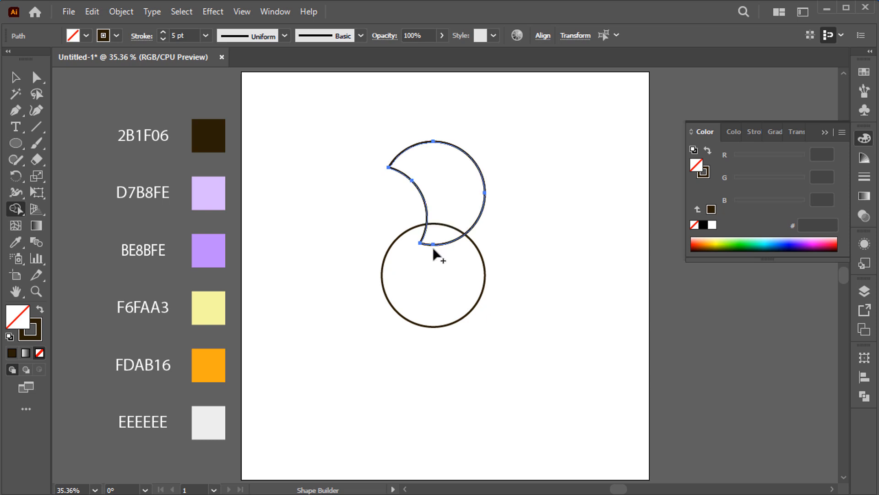
pyautogui.press('v')
pyautogui.click(499, 256)
# Copy the central circle and paste the duplicate in back of it
pyautogui.click(485, 265)
pyautogui.click(92, 12)
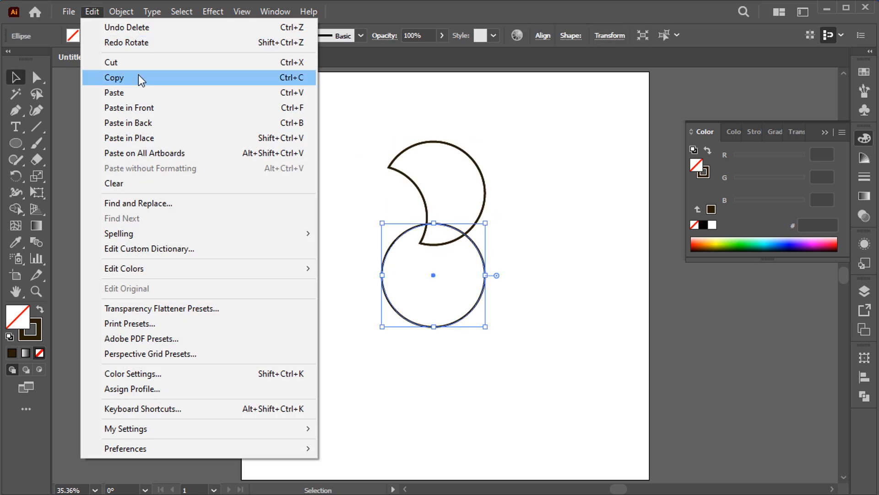
pyautogui.click(138, 77)
pyautogui.click(94, 12)
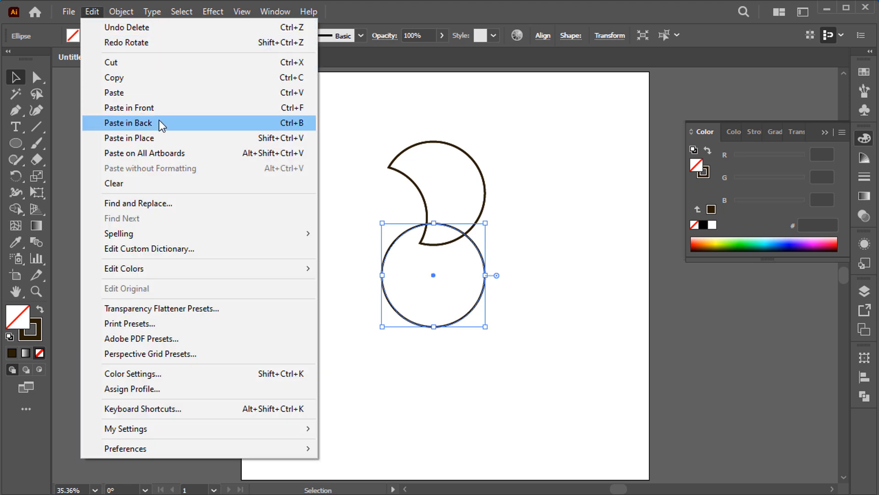
pyautogui.click(163, 122)
# Fill the pasted circle with the pale yellow F6FAA3 swatch colour and no outline
pyautogui.click(40, 309)
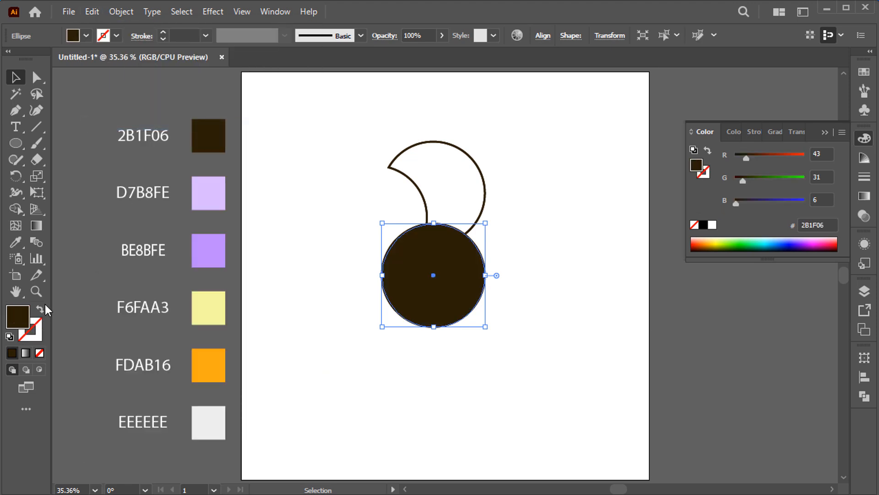
pyautogui.click(22, 248)
pyautogui.click(204, 298)
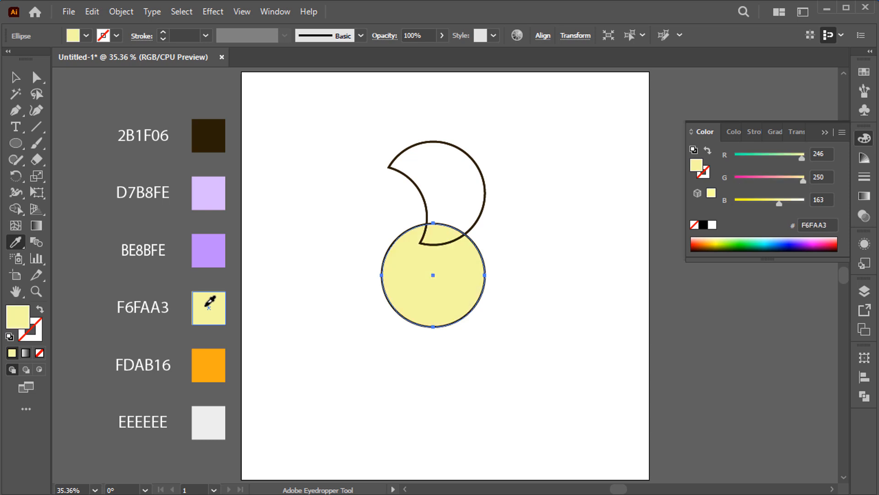
pyautogui.press('v')
pyautogui.click(333, 306)
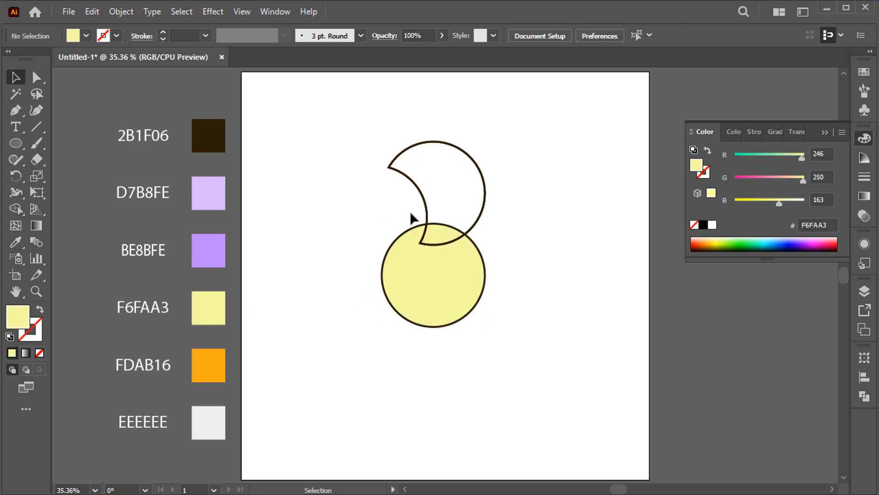
# Send the outlined petal to the back, behind the yellow circle
pyautogui.click(420, 195)
pyautogui.rightClick(422, 182)
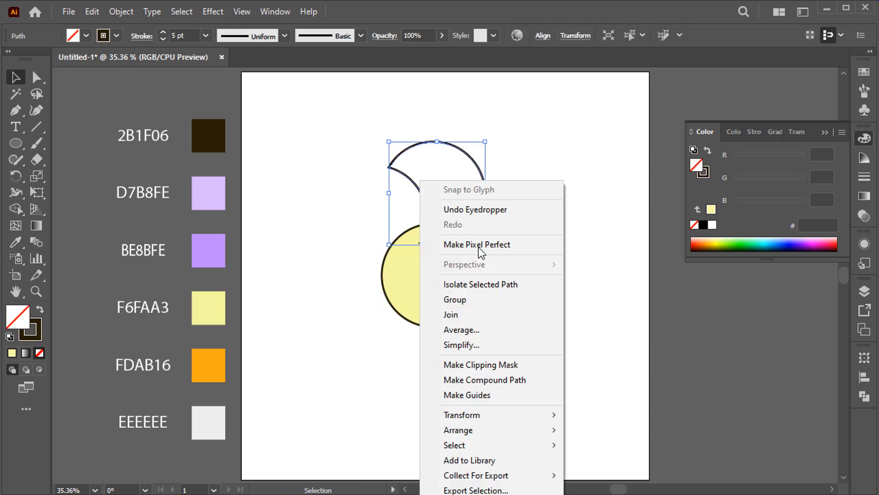
pyautogui.moveTo(551, 429)
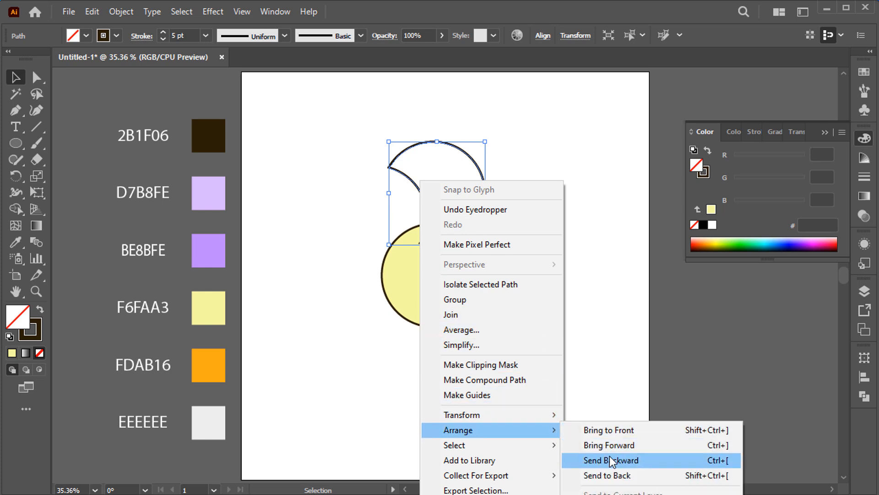
pyautogui.click(614, 475)
pyautogui.click(526, 326)
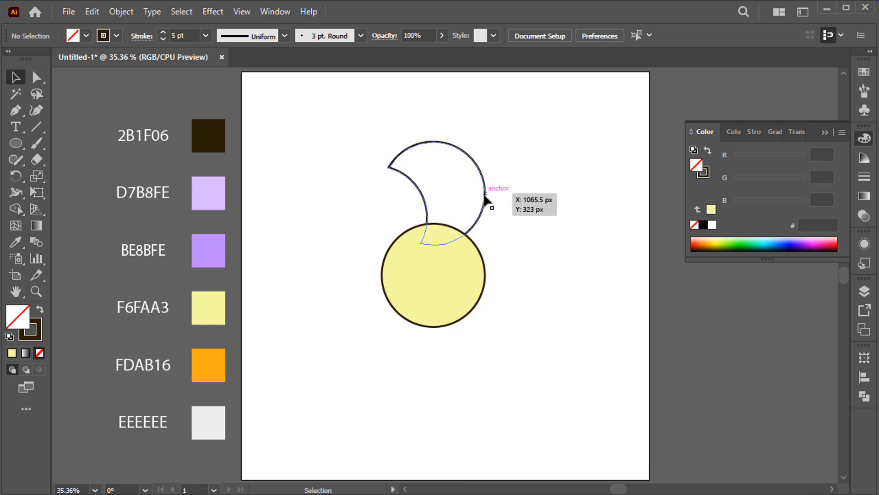
# Copy the petal outline and paste the duplicate in back of it
pyautogui.click(485, 194)
pyautogui.click(93, 14)
pyautogui.click(120, 78)
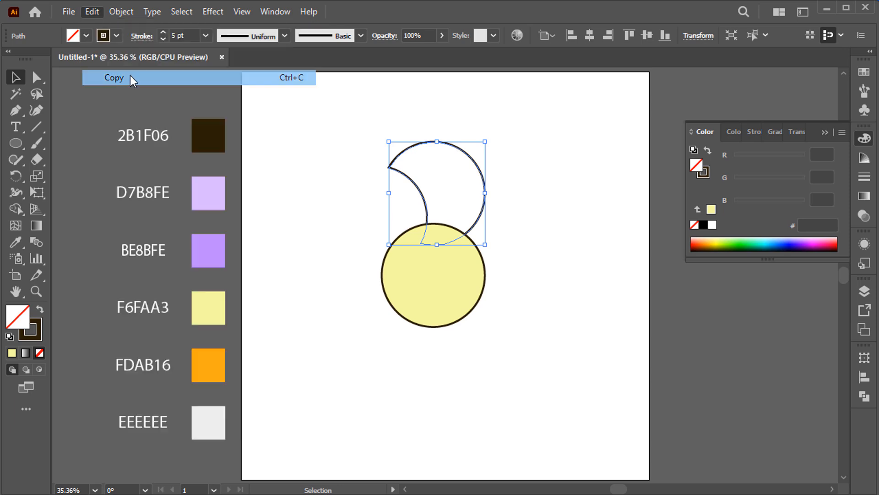
pyautogui.click(91, 15)
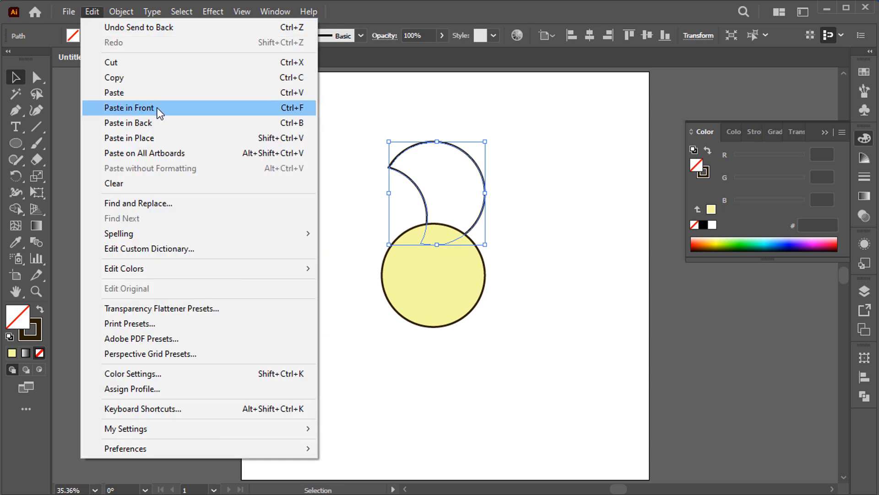
pyautogui.click(153, 122)
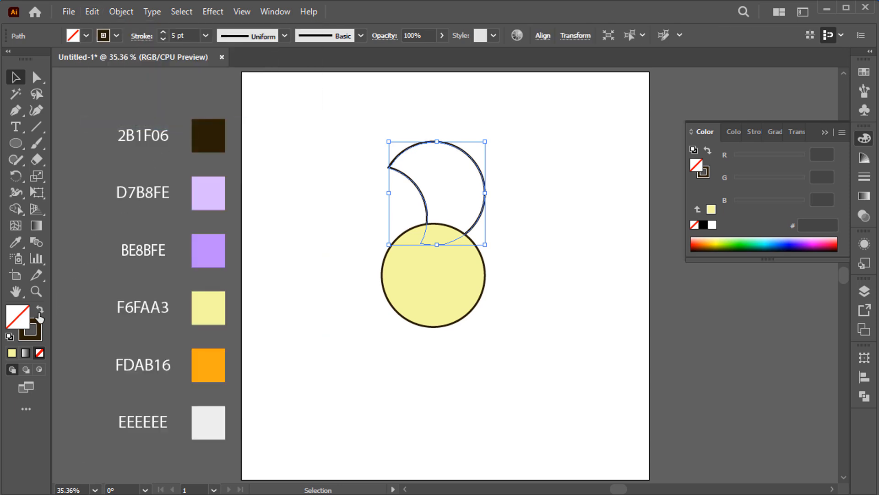
# Fill the pasted petal with the light purple D7B8FE swatch colour and no outline
pyautogui.click(40, 310)
pyautogui.click(15, 242)
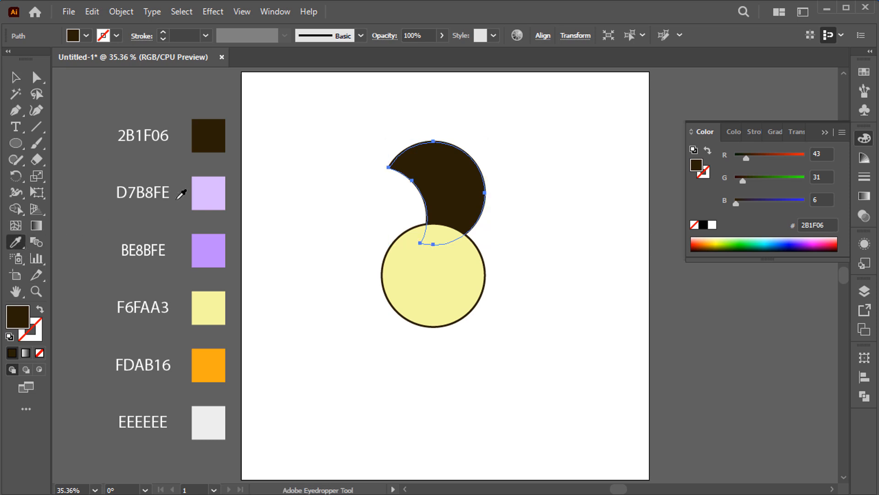
pyautogui.click(215, 191)
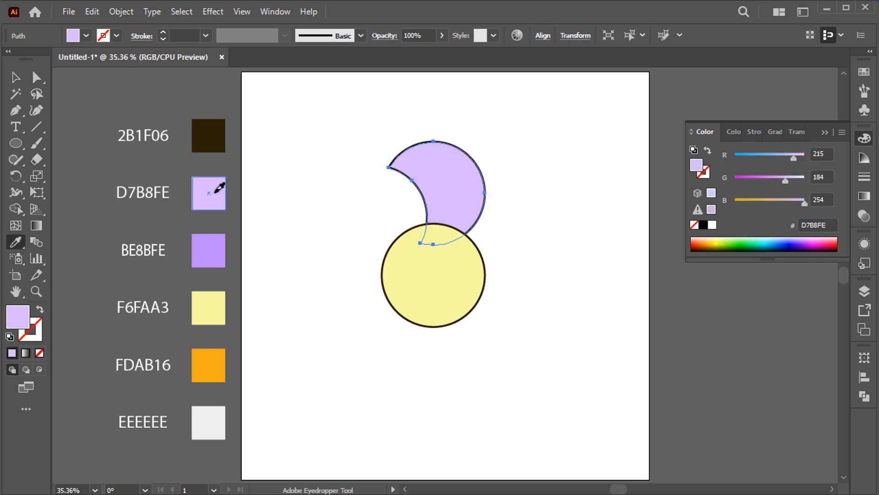
pyautogui.press('v')
pyautogui.click(274, 174)
# Copy the light purple petal and paste the duplicate in front of it
pyautogui.click(412, 158)
pyautogui.click(94, 10)
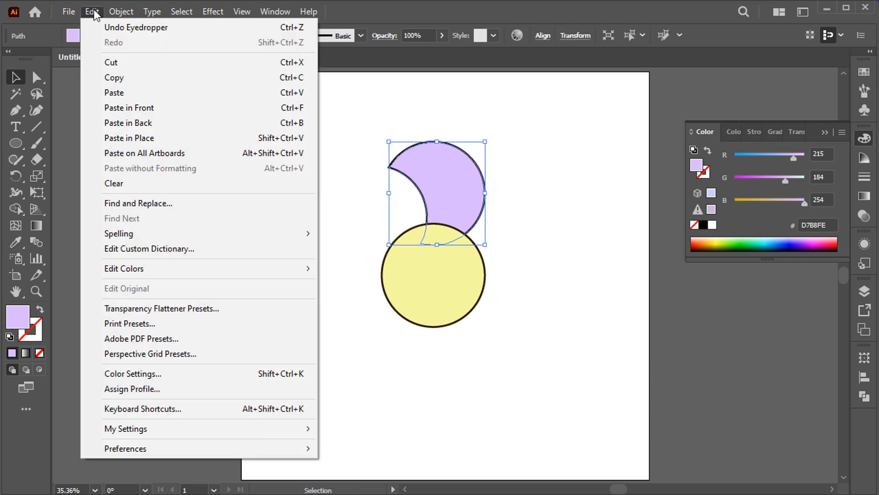
pyautogui.click(144, 81)
pyautogui.click(92, 12)
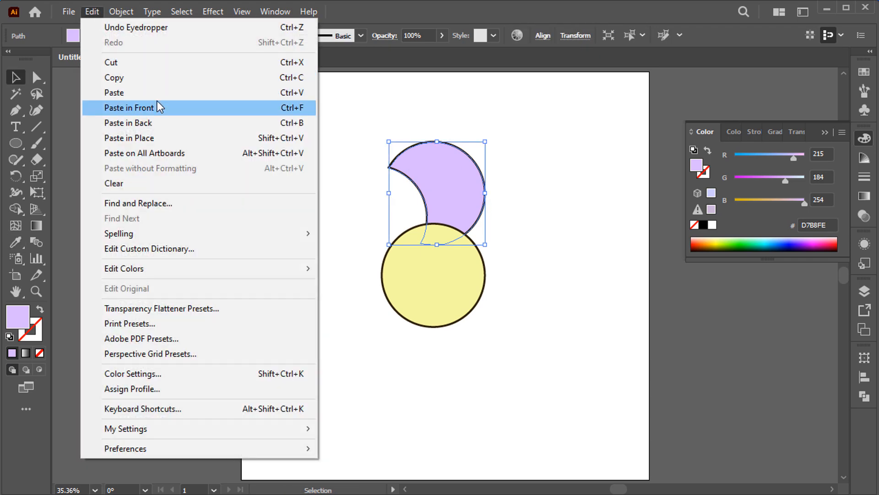
pyautogui.click(157, 107)
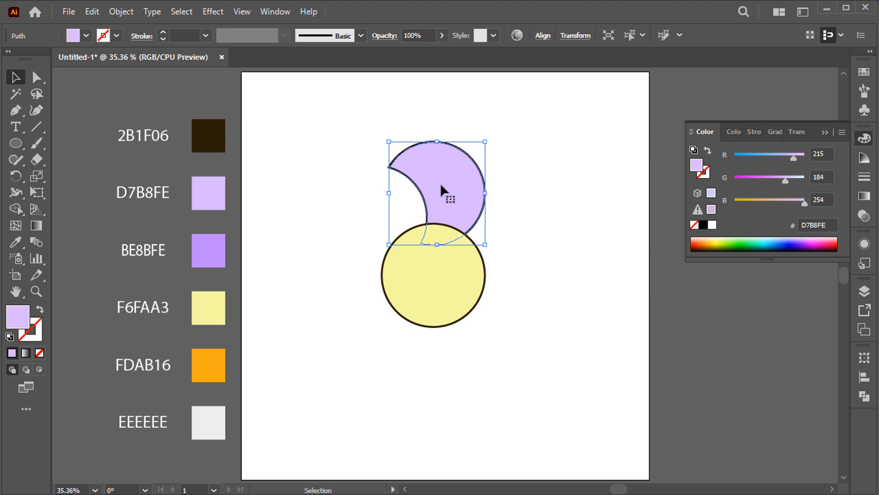
# Rotate the petal duplicate counterclockwise around the yellow circle's centre and scale it down slightly
pyautogui.click(16, 175)
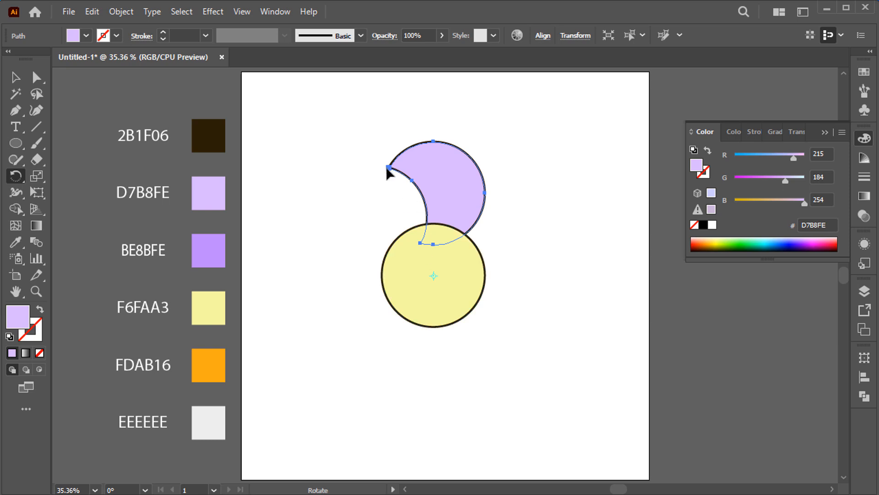
pyautogui.moveTo(387, 170); pyautogui.dragTo(357, 202)
pyautogui.press('v')
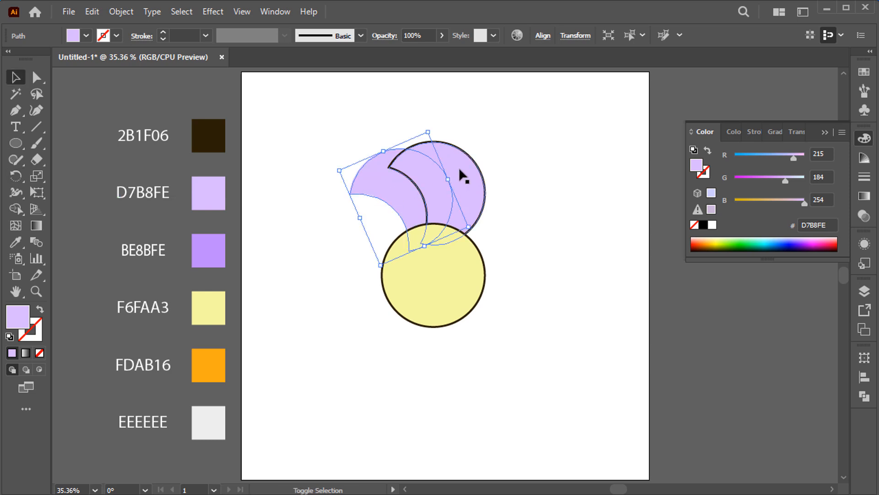
pyautogui.moveTo(338, 170); pyautogui.dragTo(344, 187)
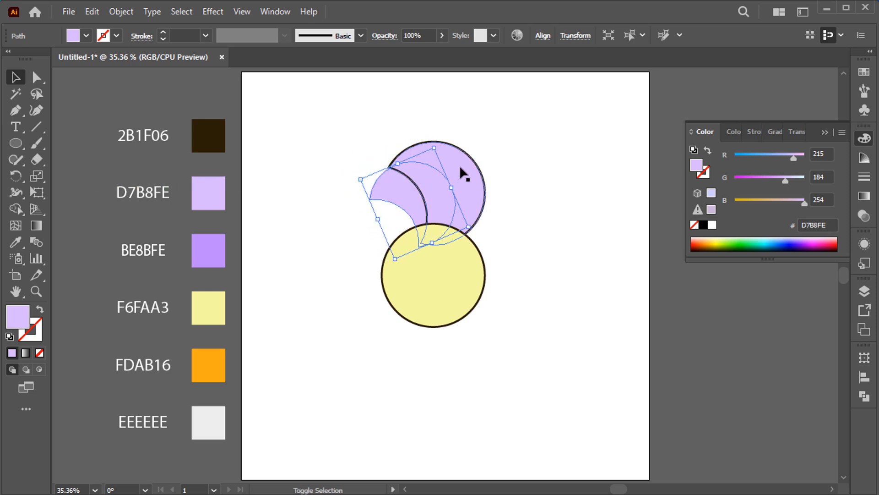
# Remove the part of the rotated duplicate outside the original petal with the Shape Builder tool
pyautogui.keyDown('shift'); pyautogui.click(456, 168); pyautogui.keyUp('shift')
pyautogui.click(19, 209)
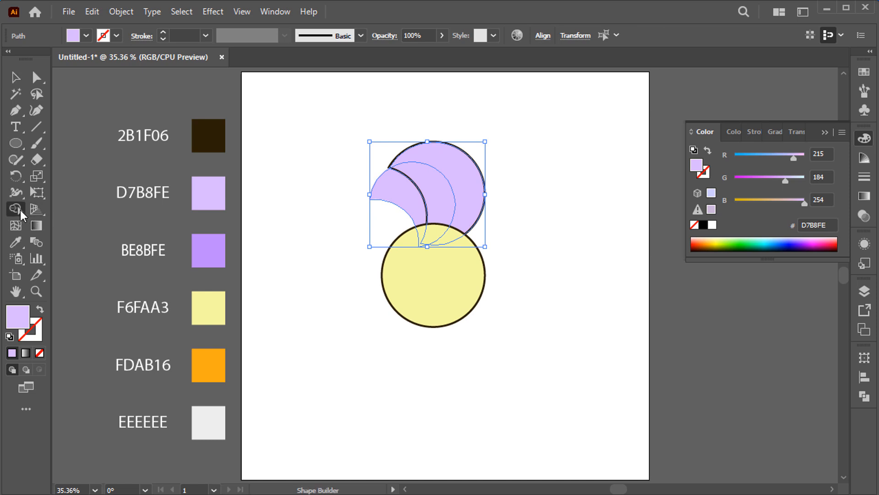
pyautogui.keyDown('alt'); pyautogui.click(393, 195); pyautogui.keyUp('alt')
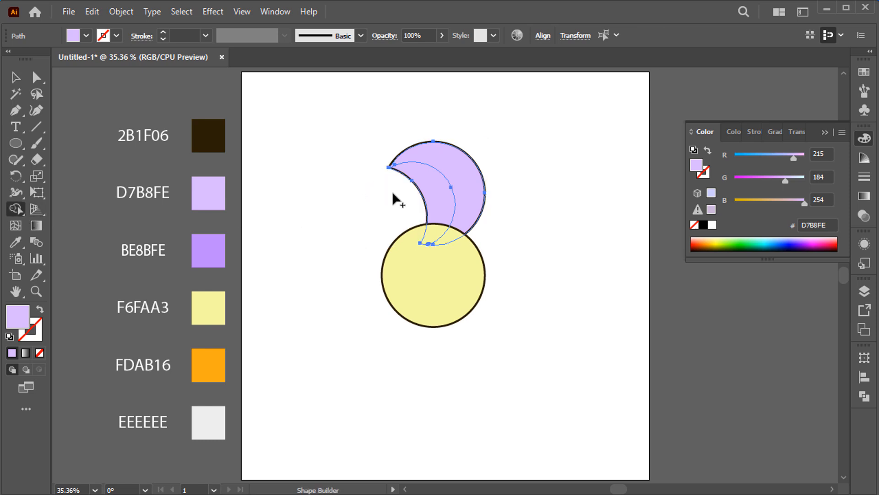
pyautogui.press('v')
pyautogui.click(351, 208)
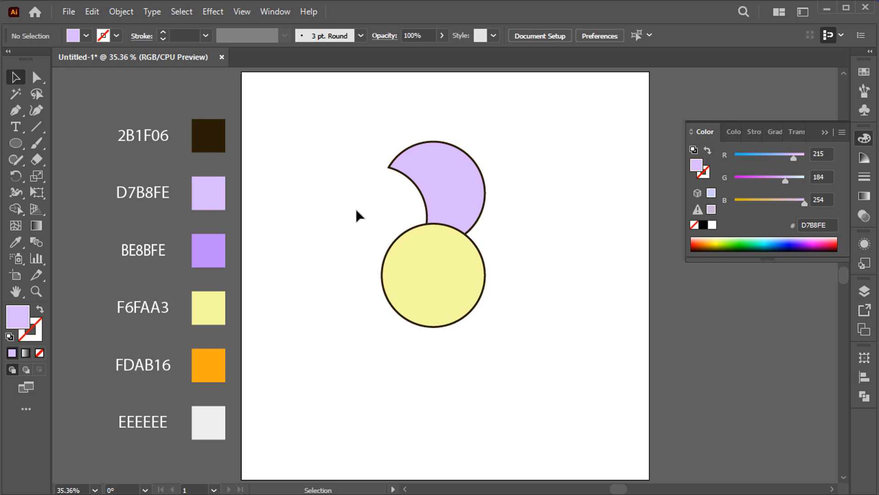
# Fill the trimmed duplicate inside the petal with the darker purple BE8BFE swatch colour
pyautogui.click(425, 167)
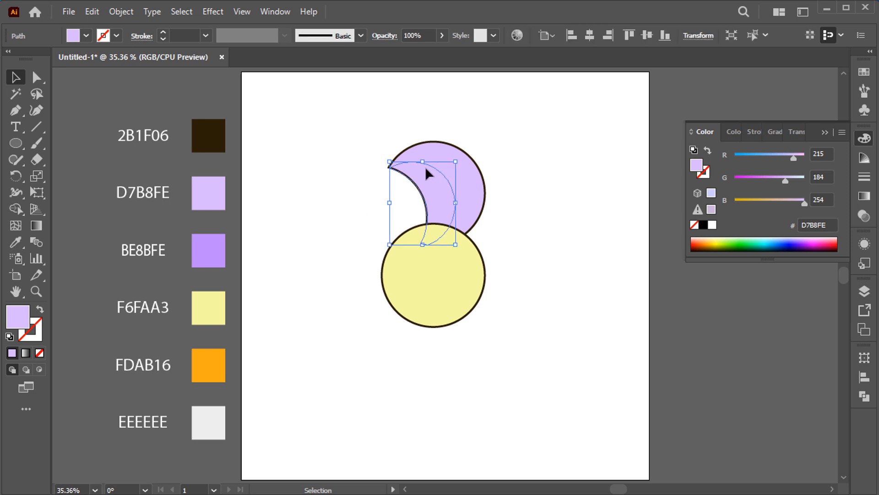
pyautogui.click(15, 242)
pyautogui.click(205, 247)
pyautogui.press('v')
pyautogui.click(306, 208)
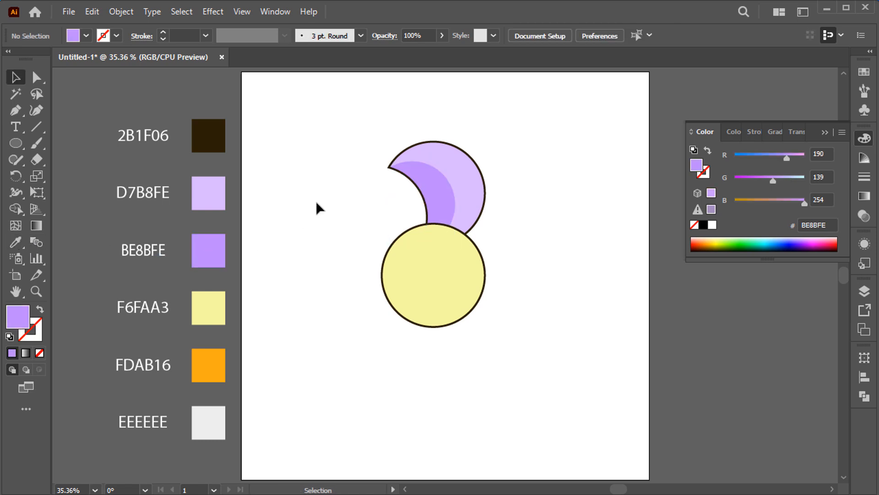
# Draw a small circle in the upper part of the yellow circle and fill it with the orange FDAB16 swatch colour
pyautogui.press('l')
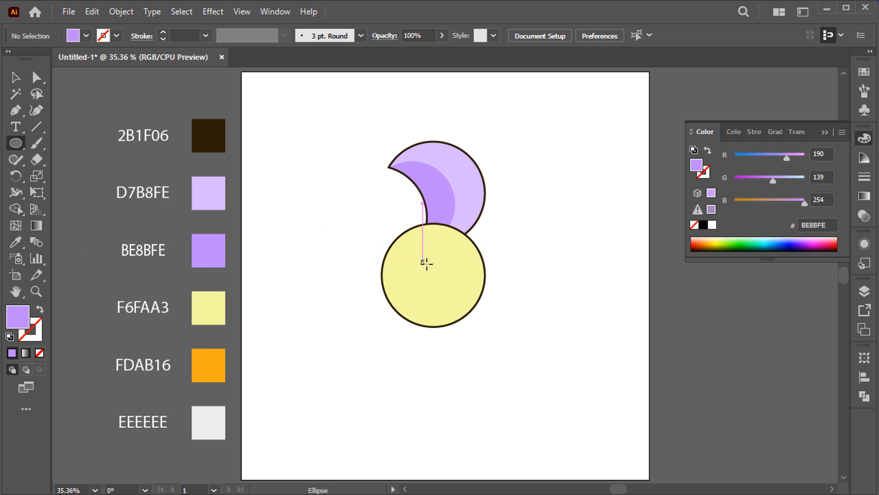
pyautogui.moveTo(407, 248); pyautogui.dragTo(419, 259)
pyautogui.press('i')
pyautogui.click(208, 365)
pyautogui.press('v')
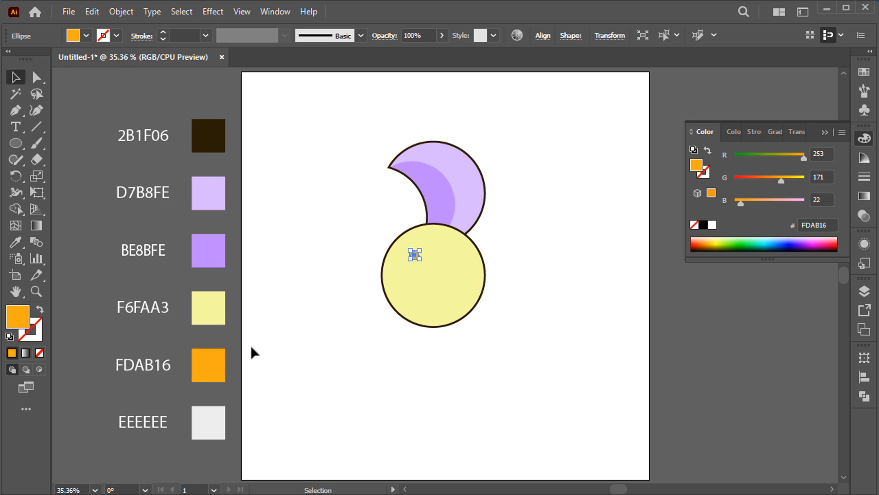
pyautogui.click(254, 352)
# Scatter copies of the orange dot across the yellow circle in large, medium and small sizes
pyautogui.moveTo(416, 256); pyautogui.dragTo(437, 308)
pyautogui.moveTo(438, 308); pyautogui.dragTo(462, 288)
pyautogui.moveTo(462, 287); pyautogui.dragTo(339, 301)
pyautogui.hotkey('ctrl', '1')
pyautogui.hotkey('ctrl', '=')
pyautogui.moveTo(284, 215); pyautogui.dragTo(547, 285)
pyautogui.moveTo(503, 345); pyautogui.dragTo(496, 428)
pyautogui.press('space')
pyautogui.moveTo(376, 340); pyautogui.dragTo(363, 244)
pyautogui.moveTo(470, 343); pyautogui.dragTo(201, 192)
pyautogui.moveTo(421, 199); pyautogui.dragTo(393, 250)
pyautogui.moveTo(374, 342); pyautogui.dragTo(358, 120)
pyautogui.press('space')
pyautogui.moveTo(367, 139); pyautogui.dragTo(410, 225)
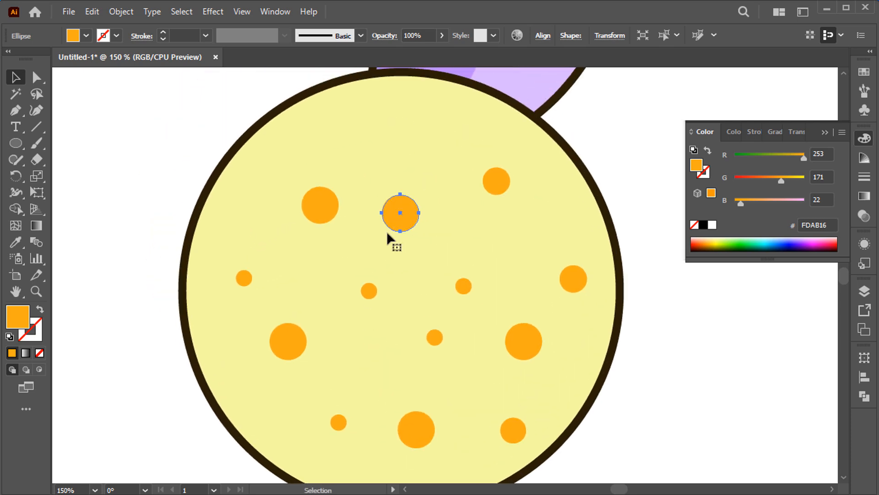
# Copy the smallest orange dot into the empty areas near the yellow circle's top, left and bottom edges
pyautogui.moveTo(244, 278); pyautogui.dragTo(423, 138)
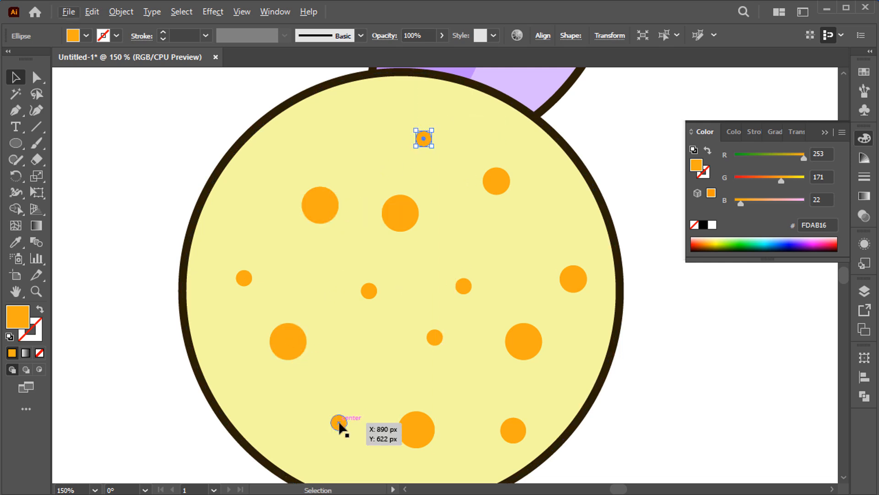
pyautogui.moveTo(339, 423); pyautogui.dragTo(179, 276)
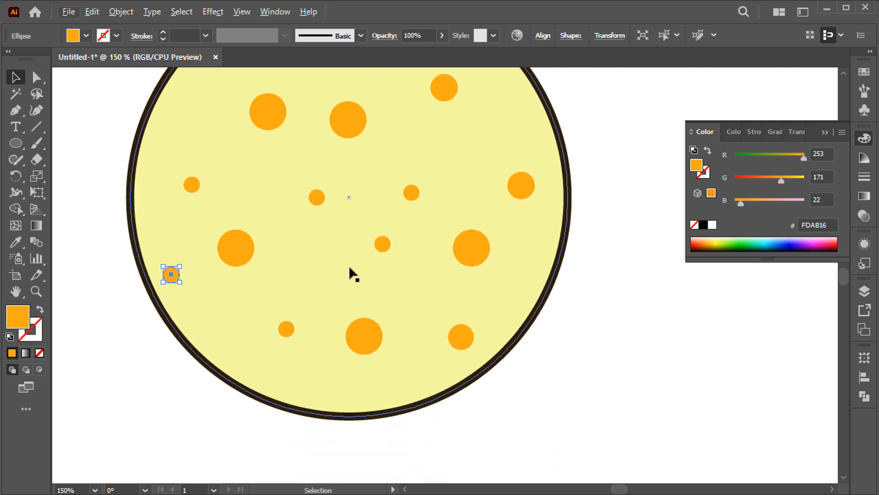
pyautogui.moveTo(387, 245); pyautogui.dragTo(388, 376)
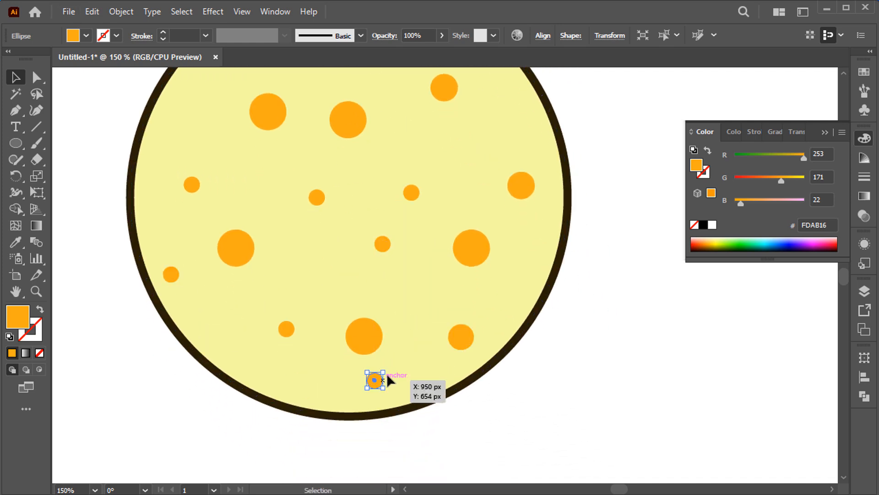
pyautogui.hotkey('ctrl', '0')
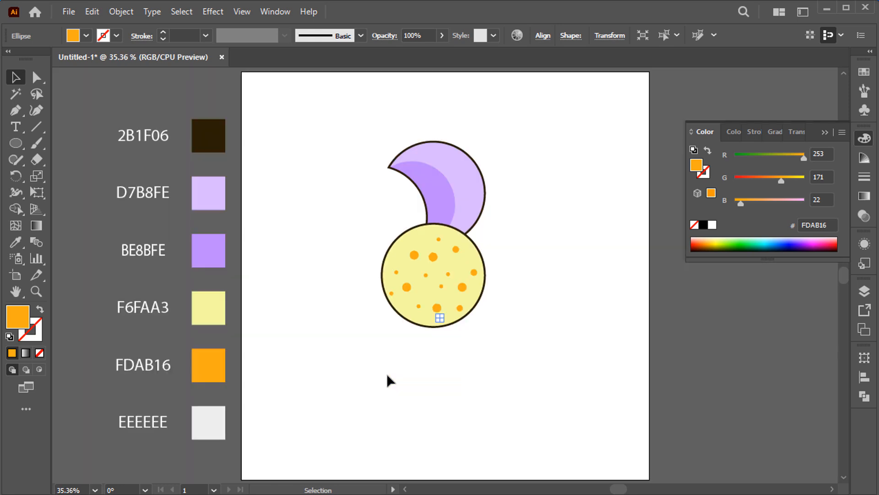
pyautogui.click(381, 347)
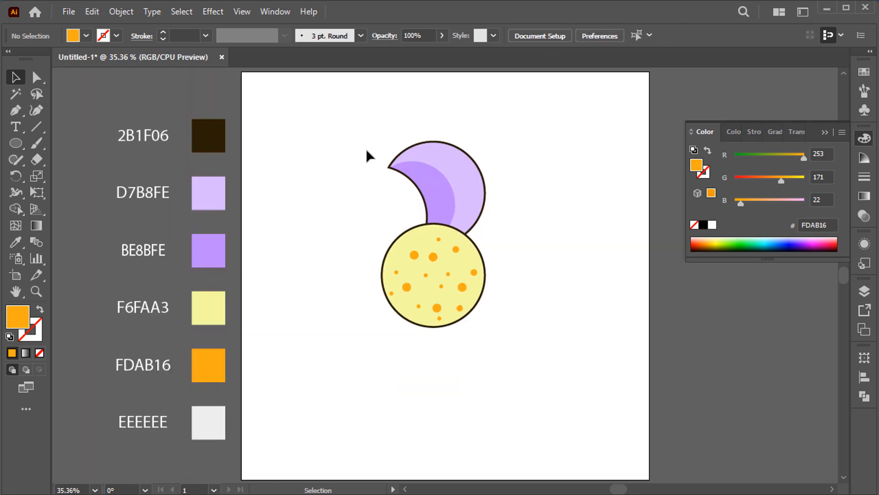
# Make a copy of the whole shaded petal rotated by 360/8 degrees around the yellow circle's centre
pyautogui.moveTo(456, 181); pyautogui.dragTo(490, 202)
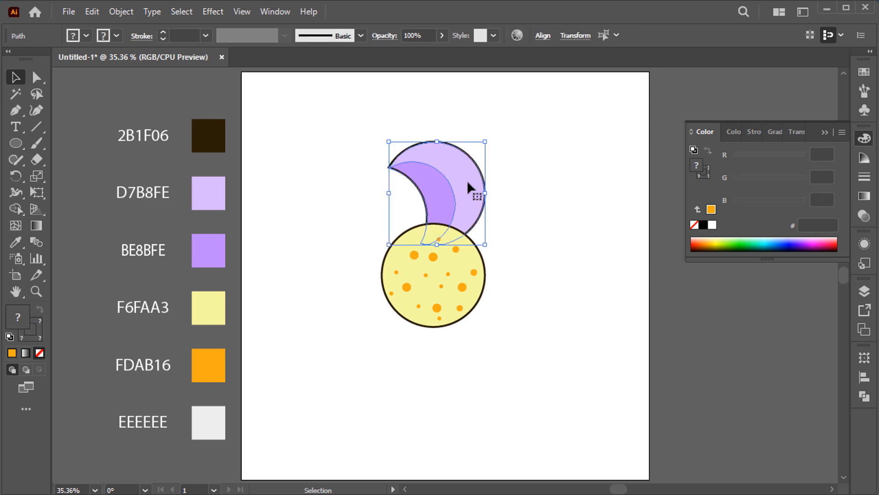
pyautogui.click(16, 175)
pyautogui.keyDown('alt'); pyautogui.click(434, 275); pyautogui.keyUp('alt')
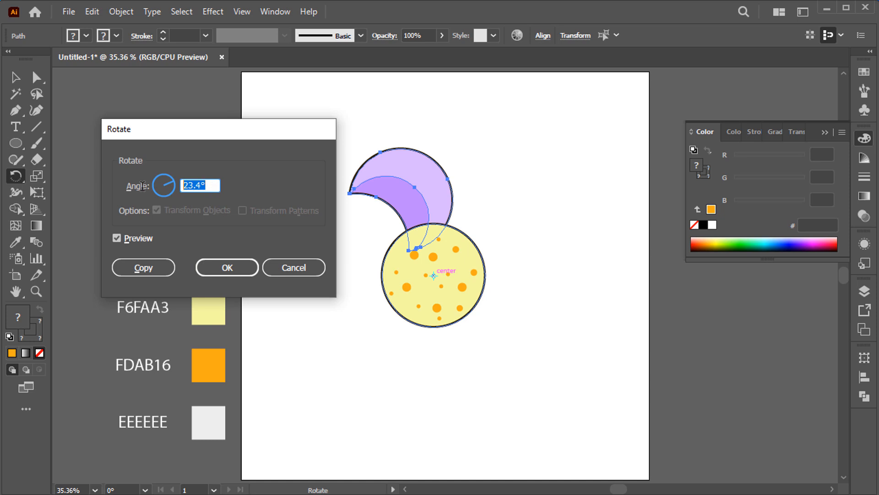
pyautogui.write('360/8')
pyautogui.click(143, 268)
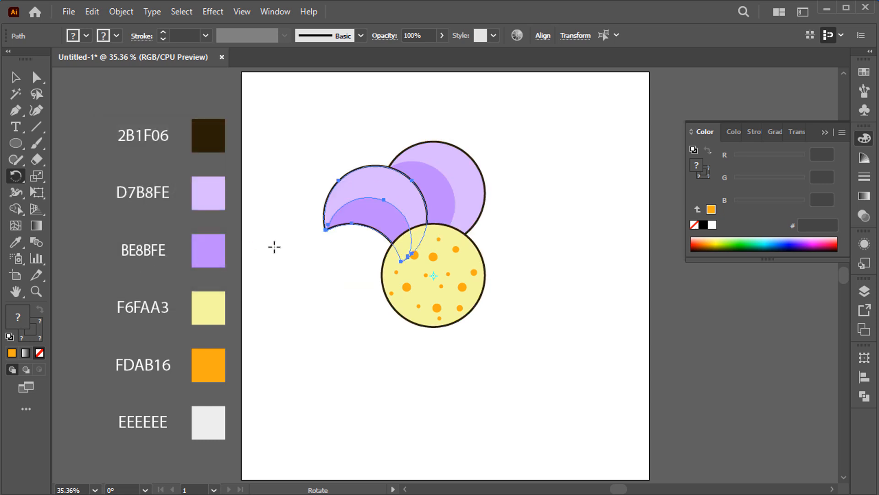
# Repeat the rotated petal copy six times to complete the ring of eight petals
pyautogui.hotkey('ctrl', 'd')
pyautogui.hotkey('ctrl', 'd')
pyautogui.hotkey('ctrl', 'd')
pyautogui.hotkey('ctrl', 'd')
pyautogui.hotkey('ctrl', 'd')
pyautogui.hotkey('ctrl', 'd')
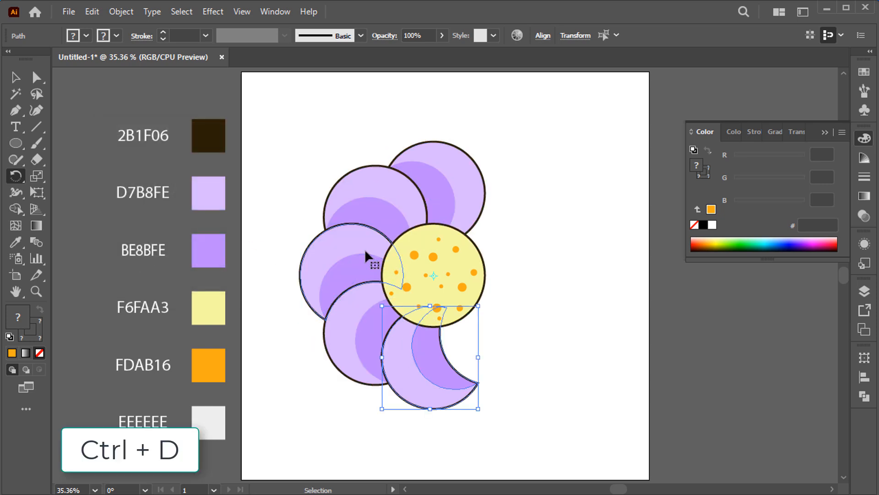
pyautogui.press('v')
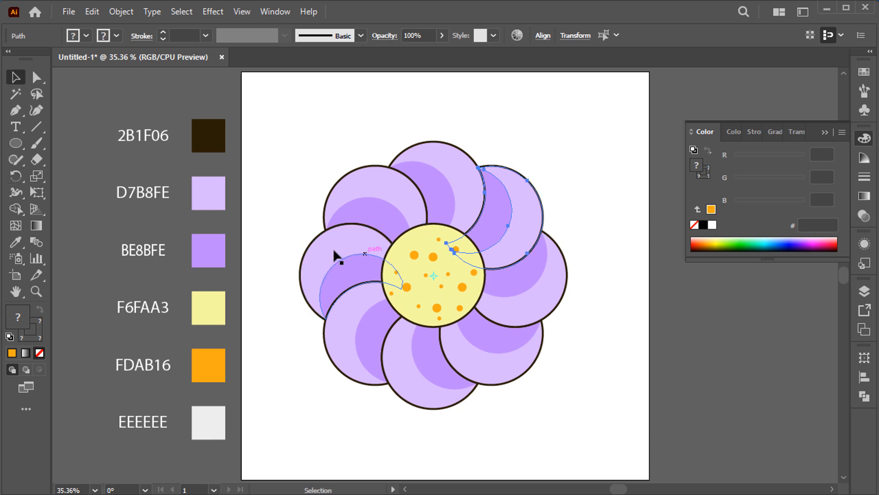
pyautogui.click(290, 206)
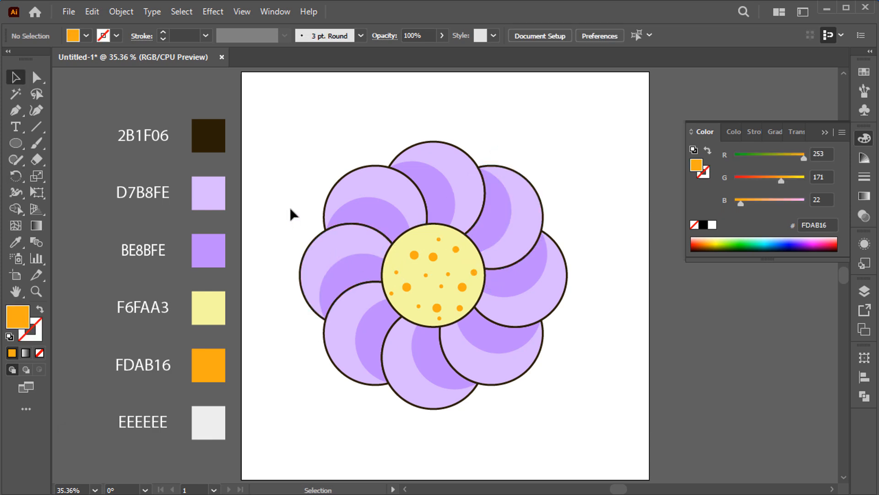
# Select every outline with the same stroke weight as the yellow circle's outline and thicken them all by seven increments
pyautogui.click(433, 230)
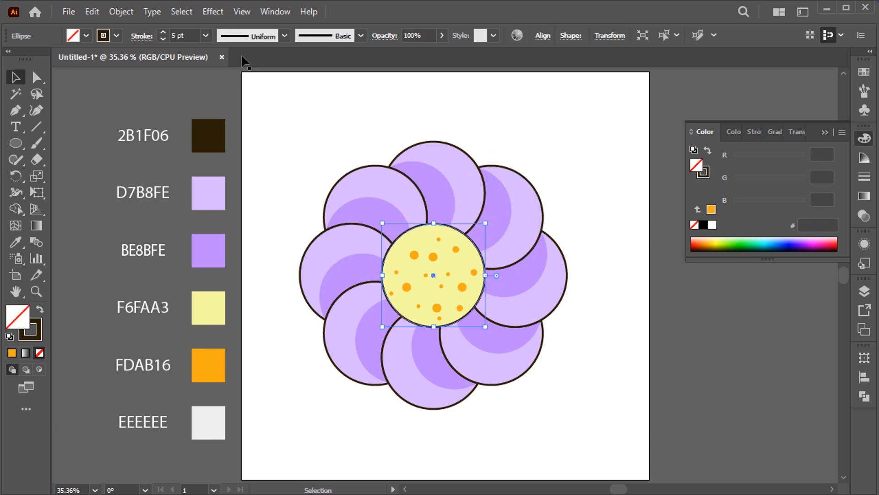
pyautogui.click(181, 11)
pyautogui.moveTo(337, 147)
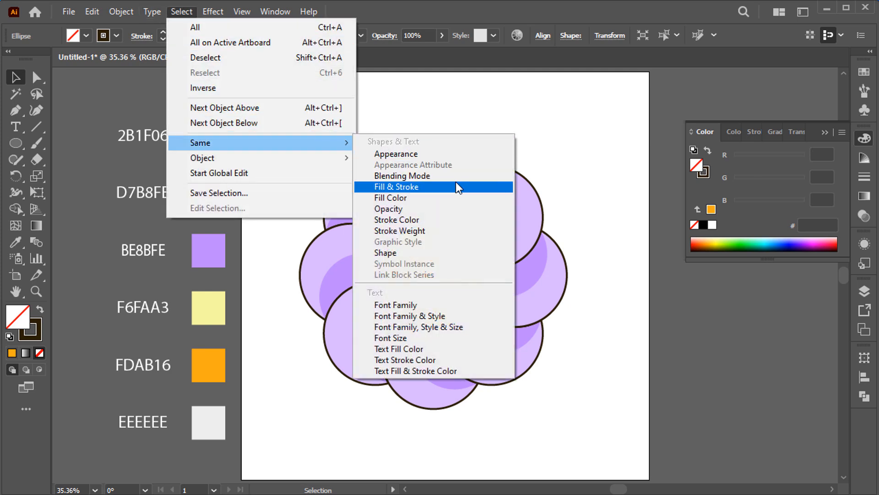
pyautogui.click(460, 231)
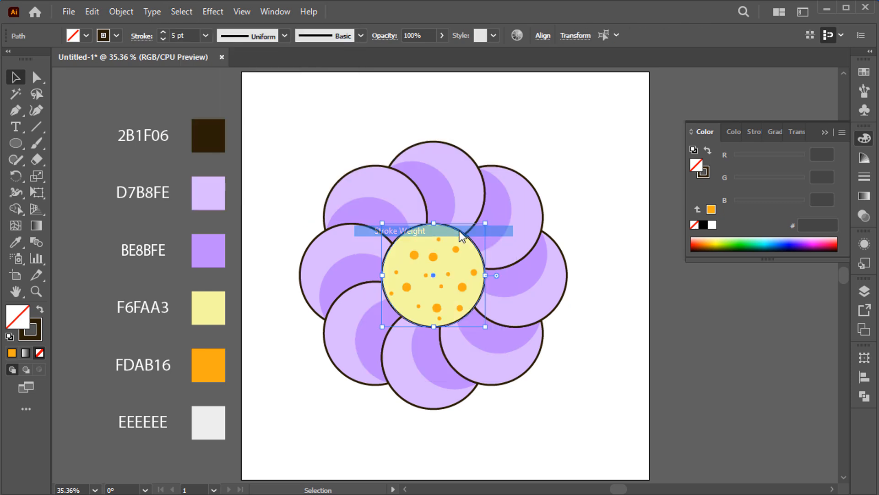
pyautogui.click(164, 35)
pyautogui.click(164, 35)
pyautogui.click(164, 35)
pyautogui.click(164, 34)
pyautogui.click(164, 35)
pyautogui.click(164, 34)
pyautogui.click(164, 34)
pyautogui.click(342, 118)
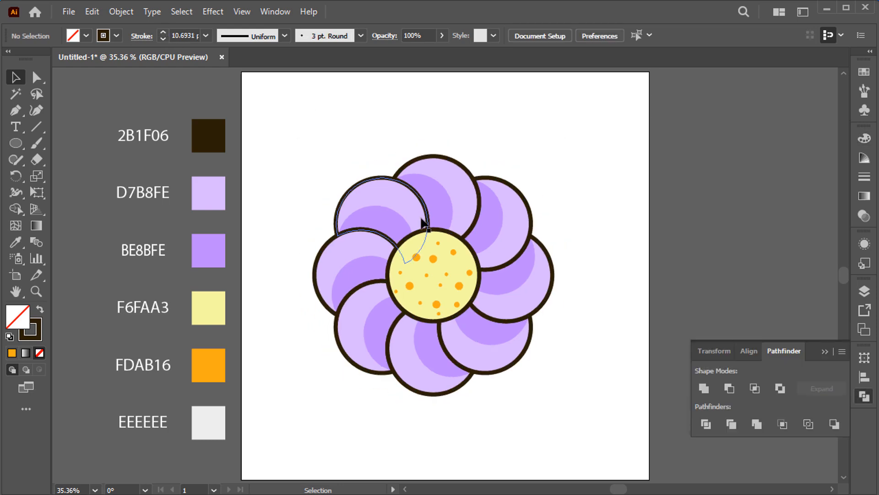
# Copy the grouped flower, paste it in front and move the duplicate to the right of the original
pyautogui.click(421, 223)
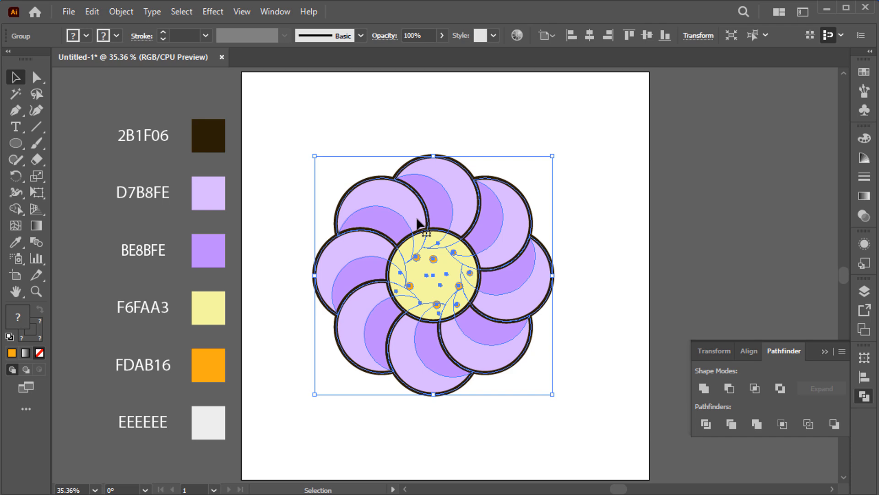
pyautogui.click(87, 13)
pyautogui.click(137, 79)
pyautogui.click(91, 10)
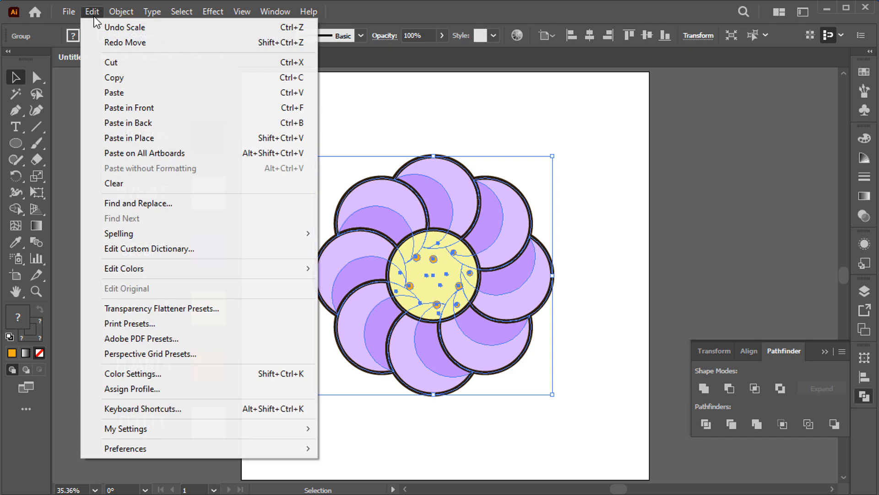
pyautogui.click(176, 107)
pyautogui.moveTo(399, 252); pyautogui.dragTo(680, 216)
# Offset the duplicate flower's paths by 22 px with Miter joins and a miter limit of 23
pyautogui.click(121, 12)
pyautogui.moveTo(270, 331)
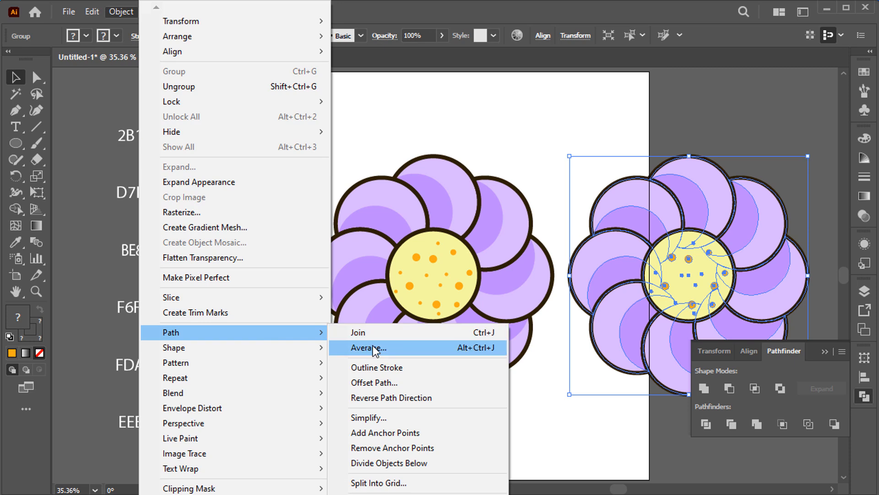
pyautogui.click(398, 383)
pyautogui.moveTo(660, 132); pyautogui.dragTo(378, 98)
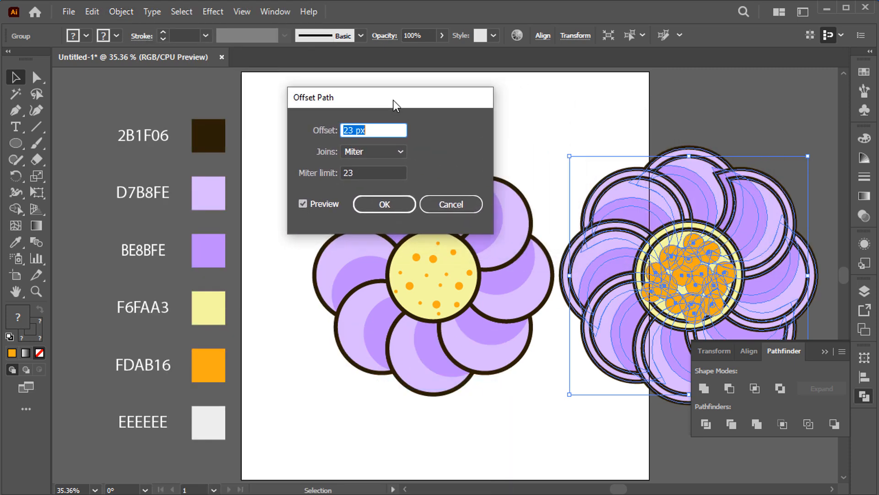
pyautogui.click(384, 125)
pyautogui.doubleClick(382, 129)
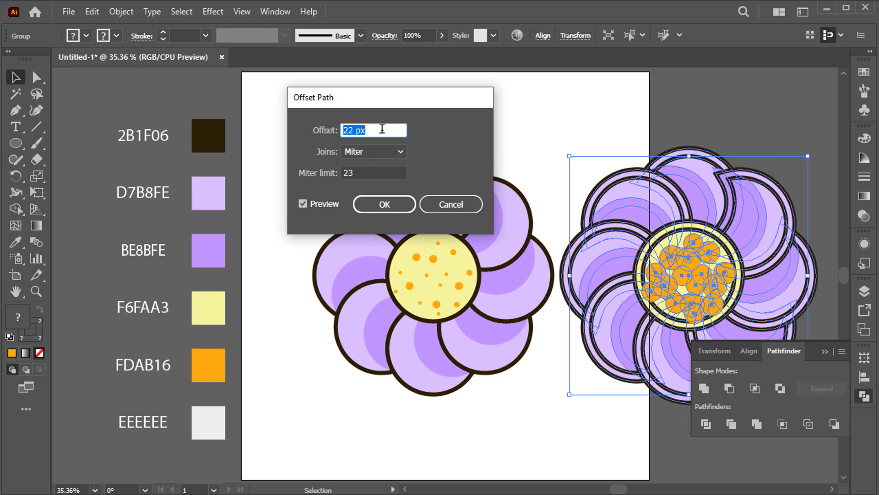
pyautogui.click(380, 207)
# Unite all paths of the offset duplicate flower into one solid silhouette
pyautogui.click(572, 373)
pyautogui.click(617, 329)
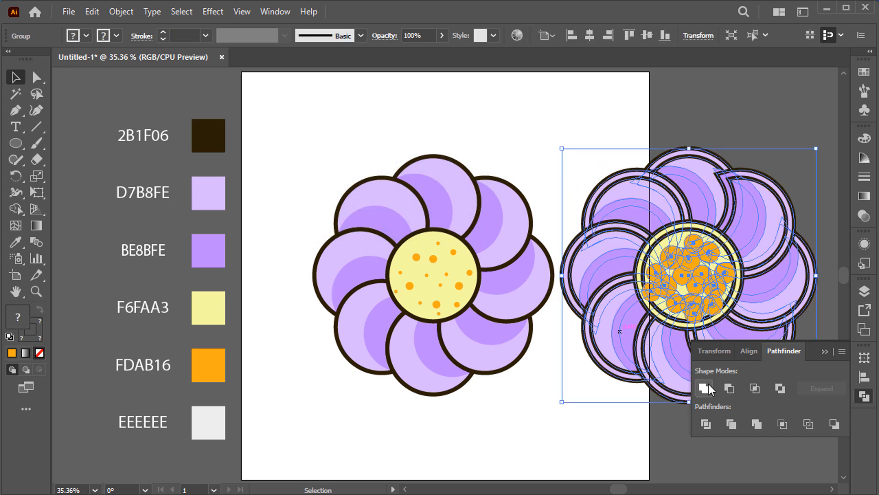
pyautogui.click(710, 386)
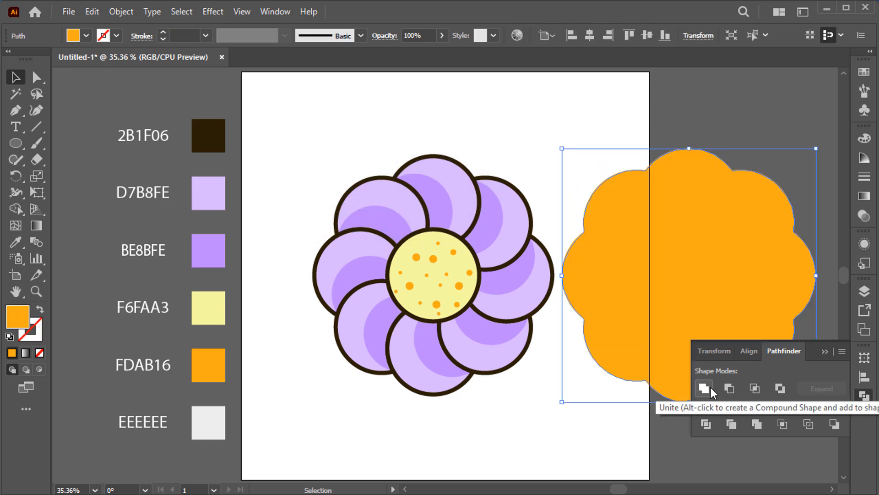
# Align the orange silhouette and the original flower to each other by their horizontal and vertical centres
pyautogui.keyDown('shift'); pyautogui.click(451, 204); pyautogui.keyUp('shift')
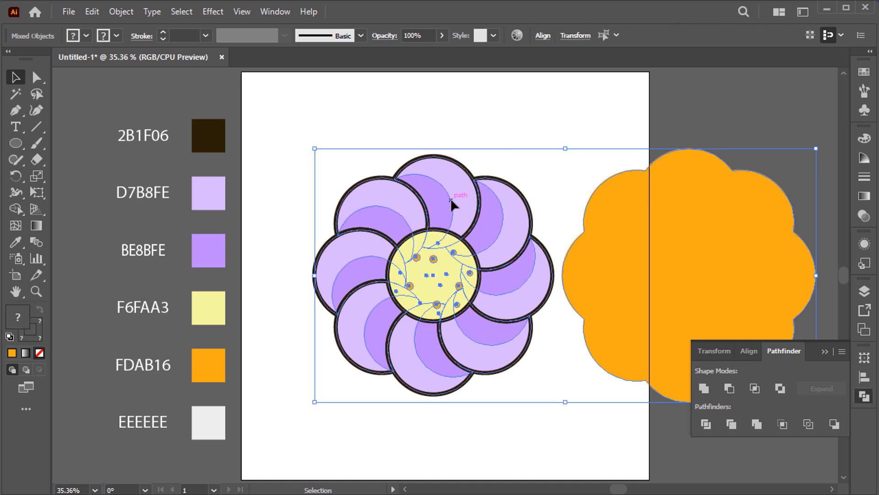
pyautogui.click(543, 35)
pyautogui.click(423, 75)
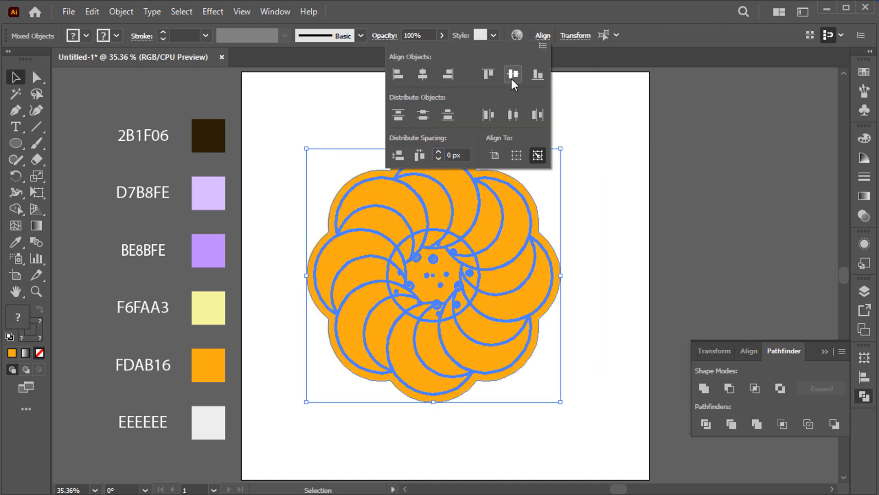
pyautogui.click(513, 76)
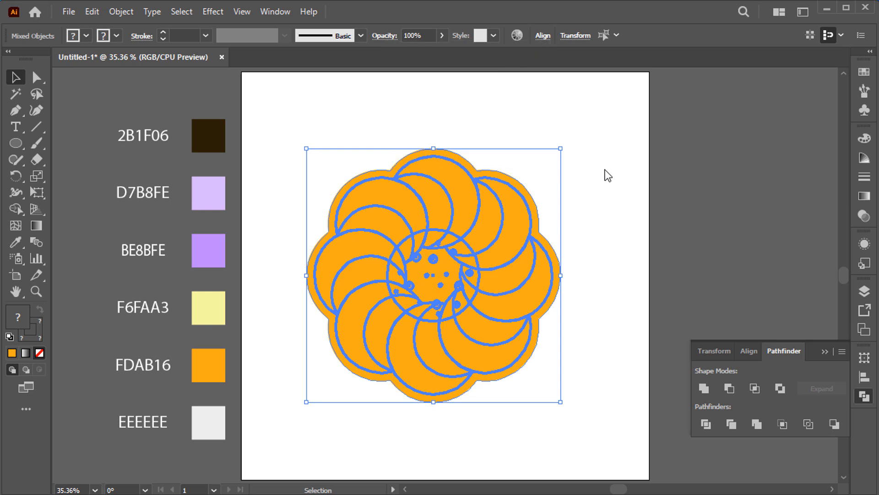
# Send the orange silhouette to the back, behind the flower
pyautogui.rightClick(513, 203)
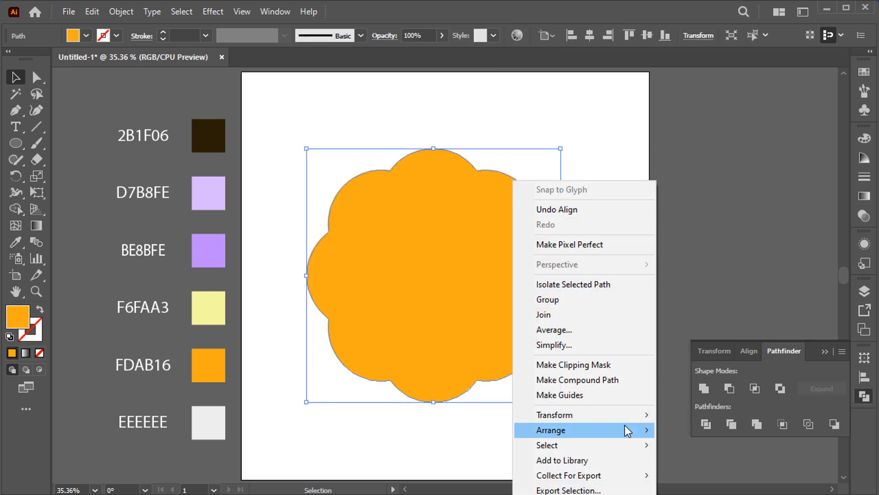
pyautogui.moveTo(625, 430)
pyautogui.click(689, 475)
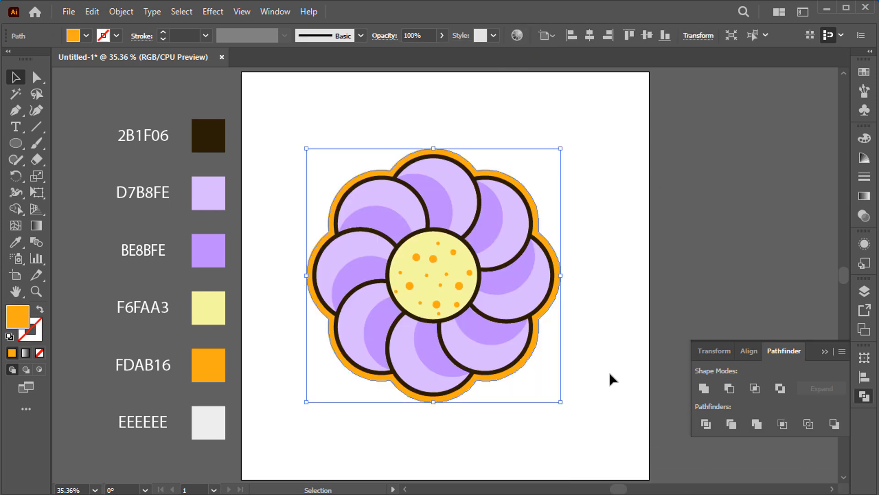
pyautogui.click(600, 307)
pyautogui.click(548, 237)
pyautogui.click(595, 182)
# Create a 1080 × 1080 px rectangle for the flower's background
pyautogui.moveTo(16, 143); pyautogui.dragTo(78, 143)
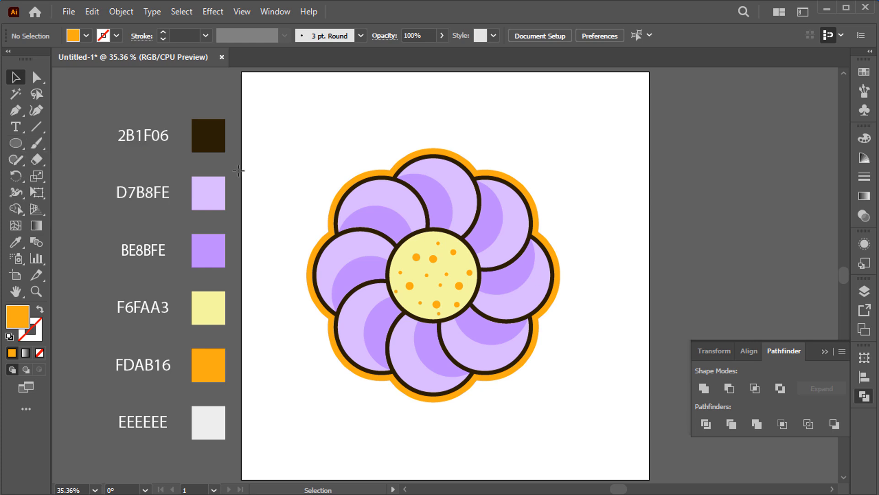
pyautogui.click(292, 211)
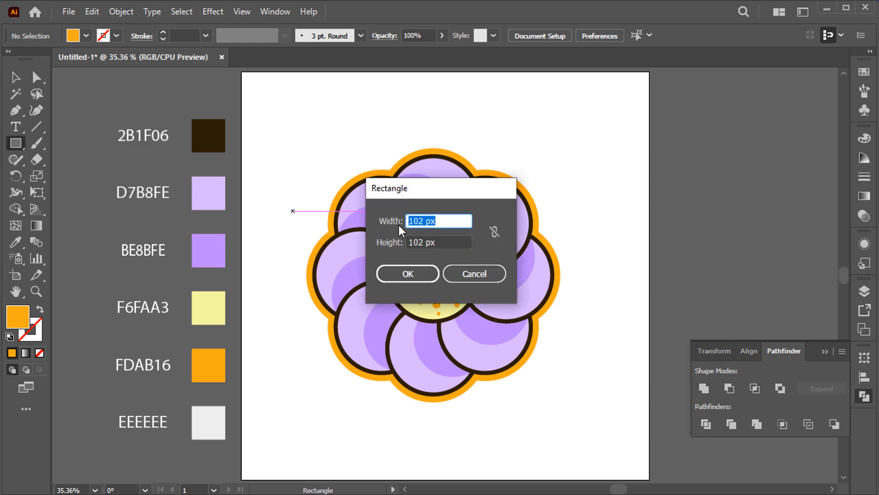
pyautogui.write('1080')
pyautogui.press('Tab')
pyautogui.write('1')
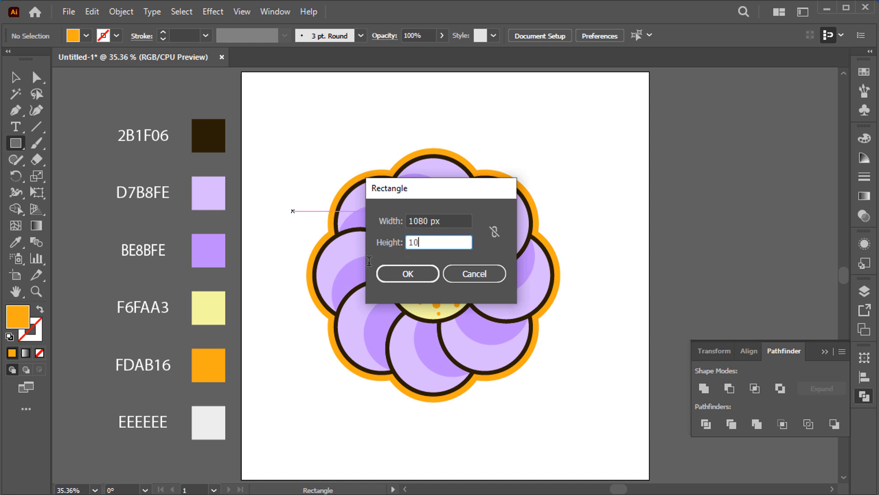
pyautogui.click(405, 280)
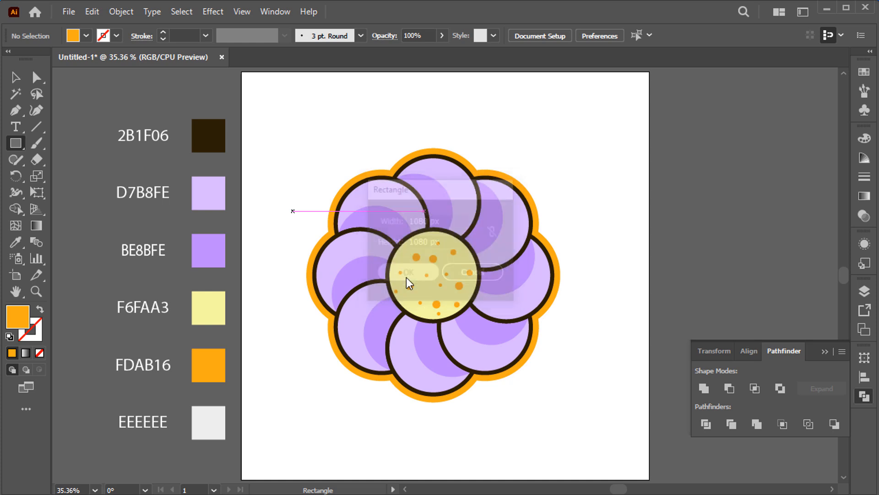
pyautogui.press('v')
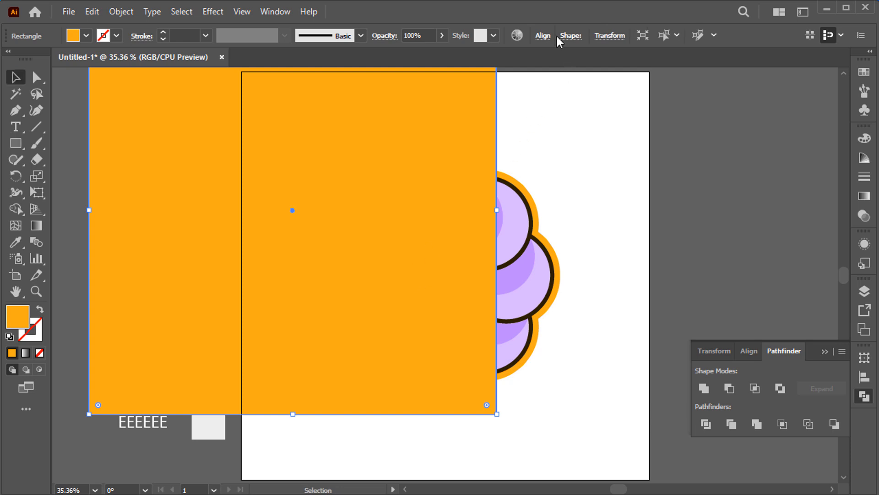
# Align the rectangle to the artboard's vertical and horizontal centres
pyautogui.click(542, 36)
pyautogui.click(513, 73)
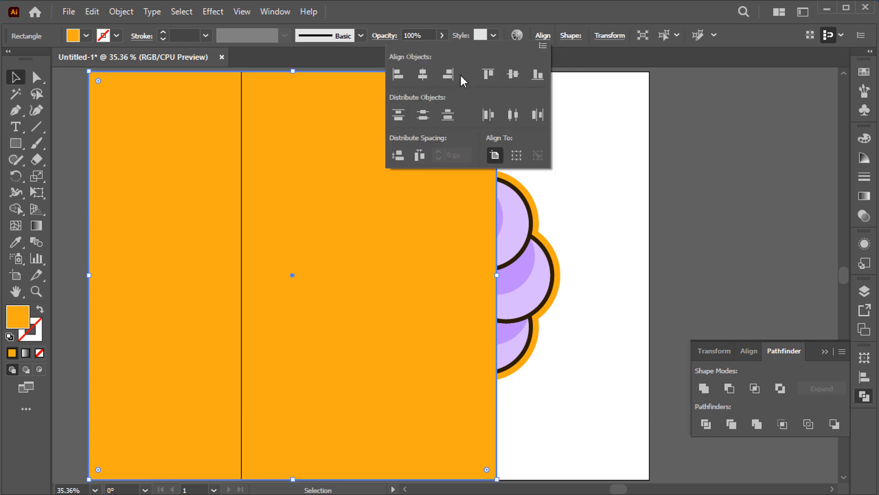
pyautogui.click(423, 75)
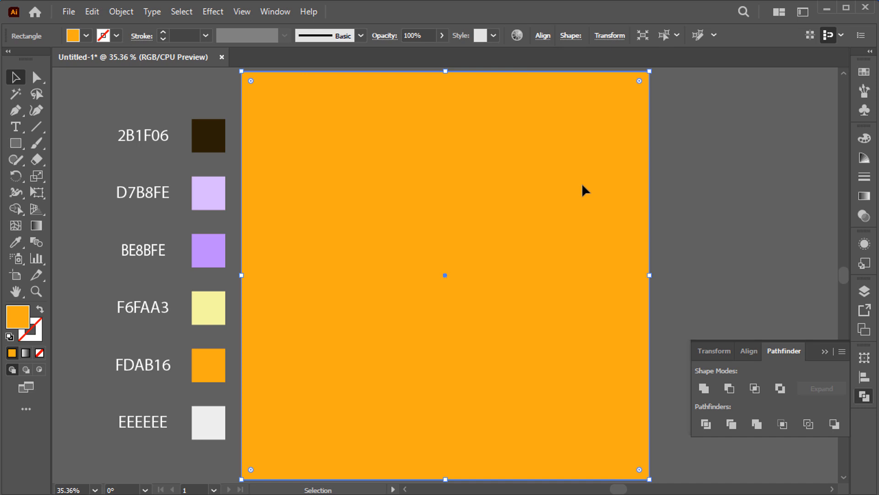
# Sample the EEEEEE swatch as the background rectangle's fill and darken it to the warm grey CECAC4
pyautogui.press('i')
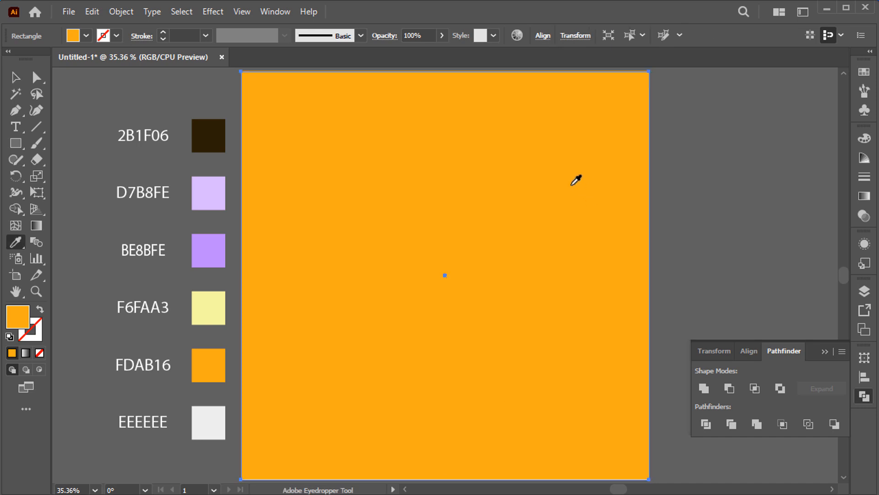
pyautogui.click(206, 412)
pyautogui.press('v')
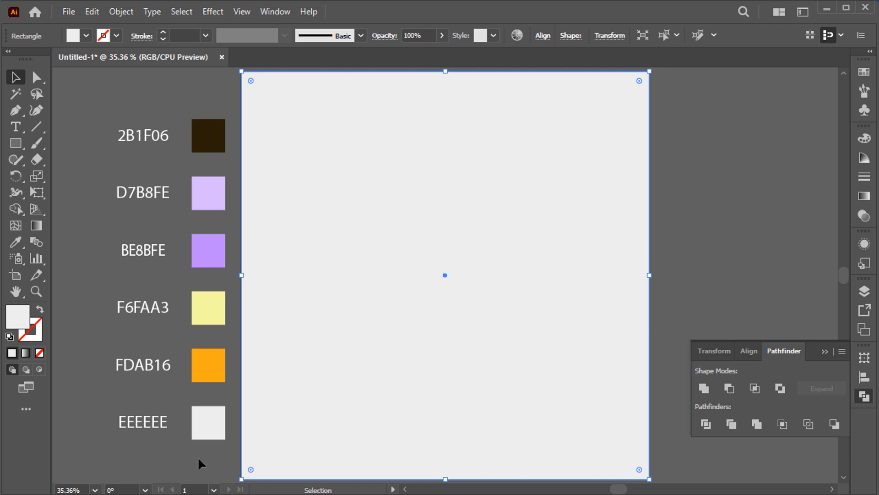
pyautogui.doubleClick(20, 325)
pyautogui.moveTo(265, 172); pyautogui.dragTo(269, 190)
pyautogui.click(570, 164)
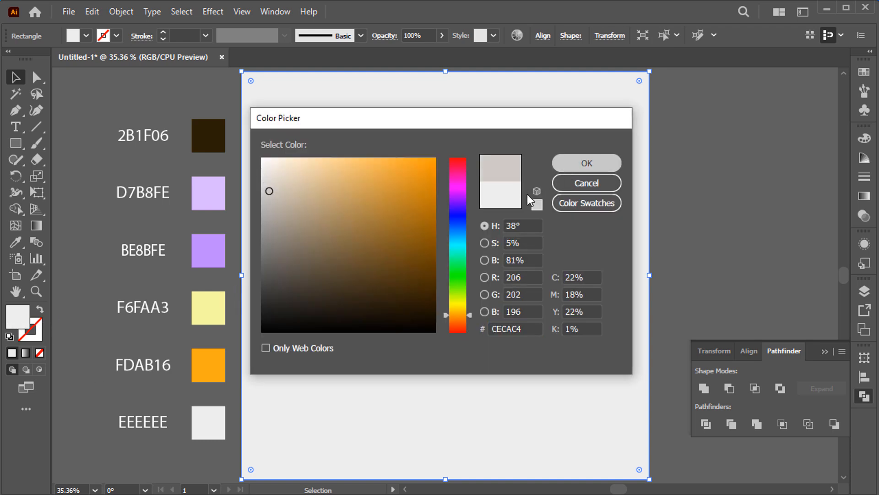
# Send the grey background rectangle behind the flower and deselect it
pyautogui.rightClick(493, 220)
pyautogui.moveTo(613, 429)
pyautogui.click(685, 474)
pyautogui.click(677, 215)
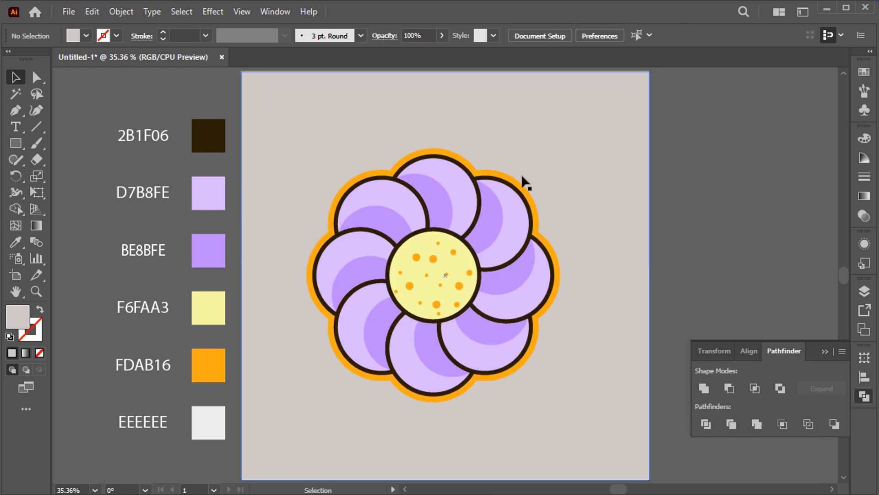
# Recolour the orange silhouette border around the flower with the EEEEEE swatch colour
pyautogui.click(516, 179)
pyautogui.press('i')
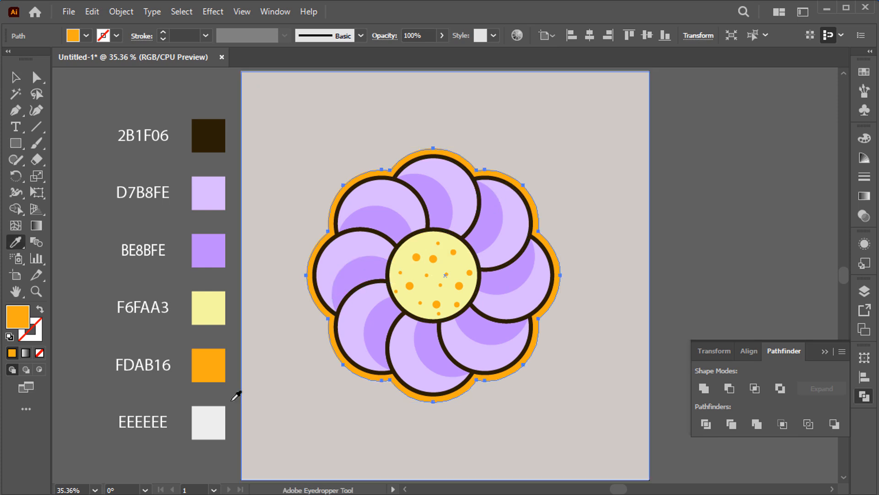
pyautogui.click(213, 423)
pyautogui.press('v')
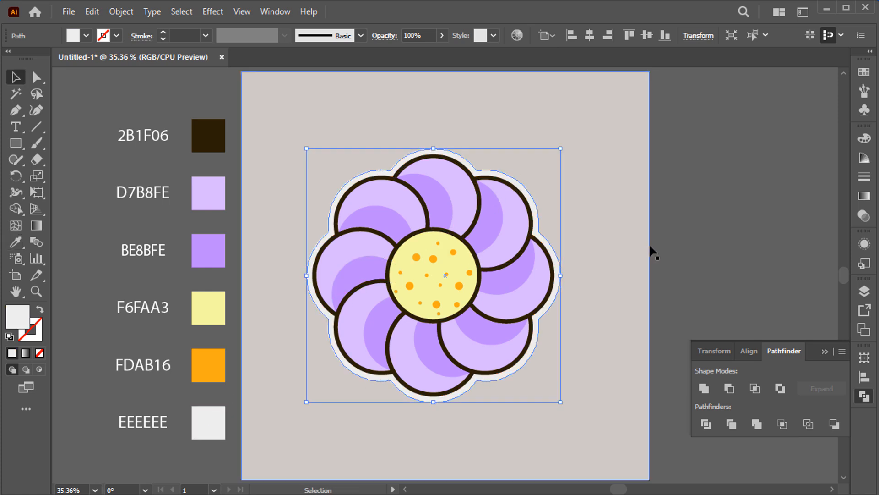
pyautogui.click(677, 211)
# Group the flower and its light silhouette border, leaving out the background rectangle
pyautogui.moveTo(696, 172); pyautogui.dragTo(523, 321)
pyautogui.rightClick(495, 267)
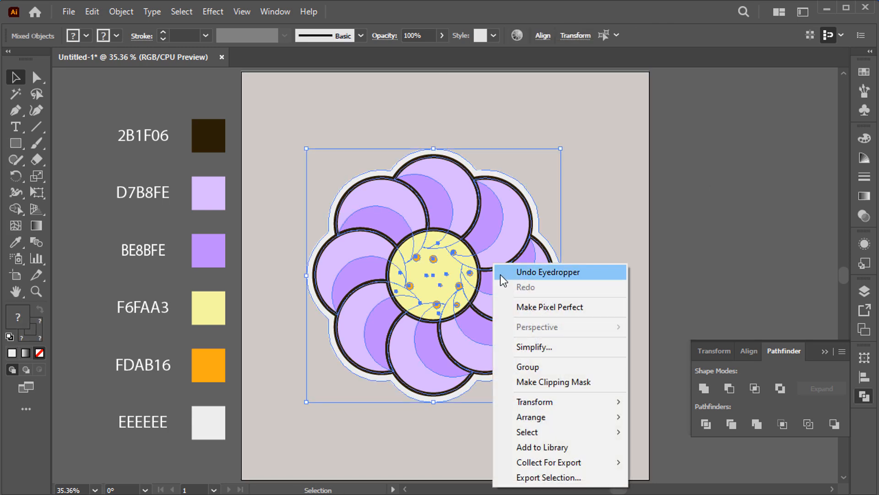
pyautogui.click(553, 366)
pyautogui.click(718, 223)
# Add a Drop Shadow effect to the flower group and set its blur to 4 px
pyautogui.press('ctrl')
pyautogui.click(548, 242)
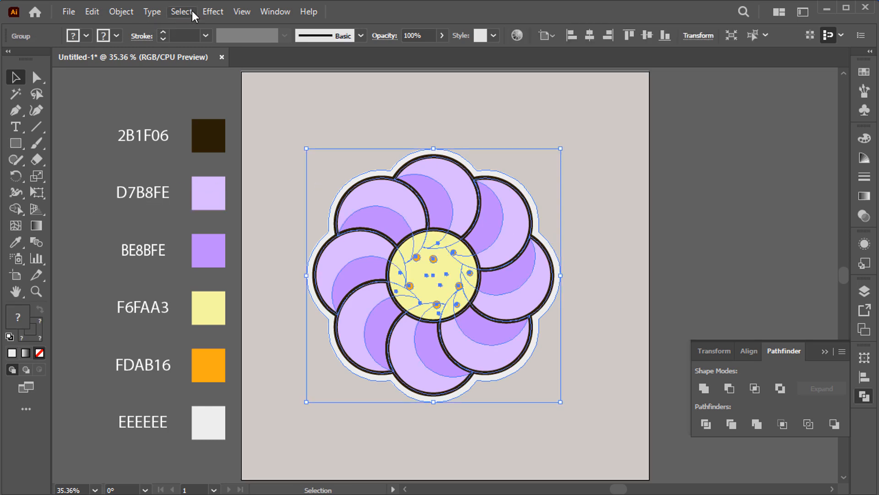
pyautogui.click(213, 11)
pyautogui.moveTo(291, 168)
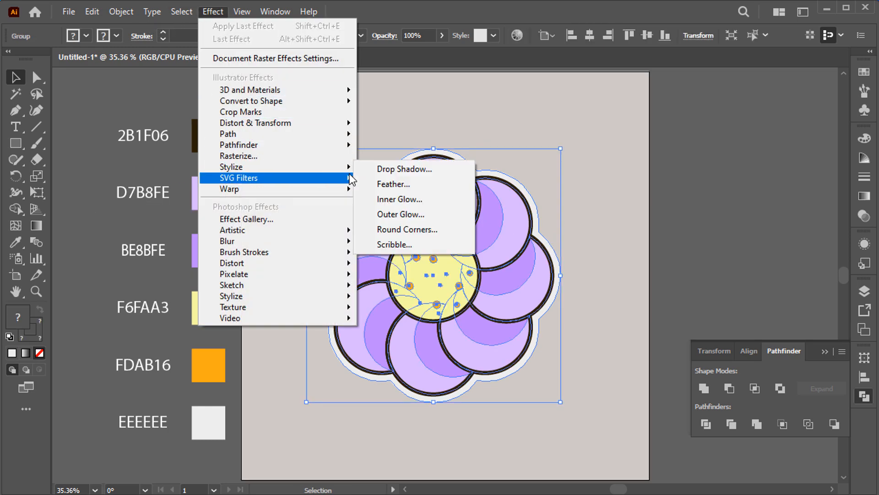
pyautogui.click(400, 172)
pyautogui.moveTo(549, 158); pyautogui.dragTo(743, 91)
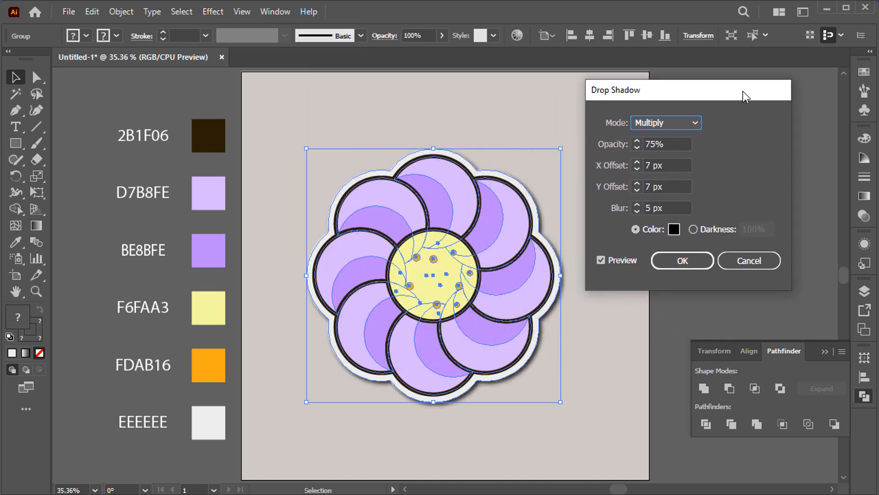
pyautogui.click(668, 207)
pyautogui.press('Down')
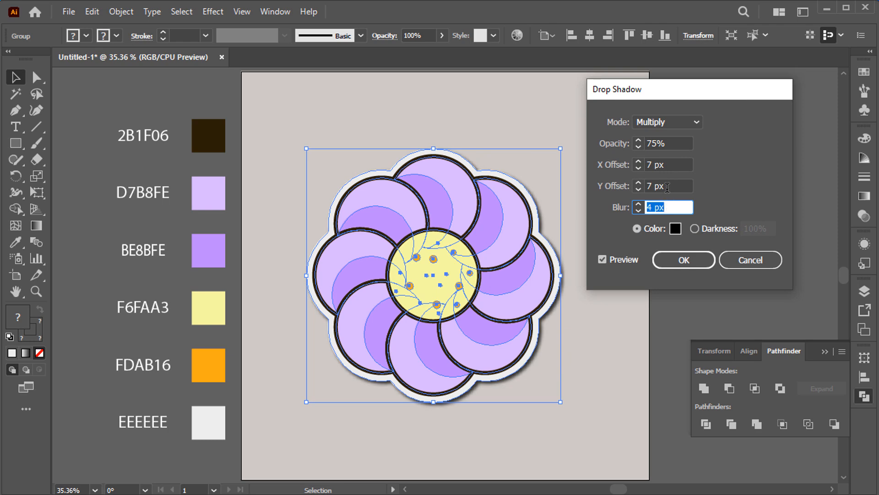
# Set the drop shadow's Y offset and X offset to 9 px each
pyautogui.click(665, 186)
pyautogui.press('Up')
pyautogui.press('Up')
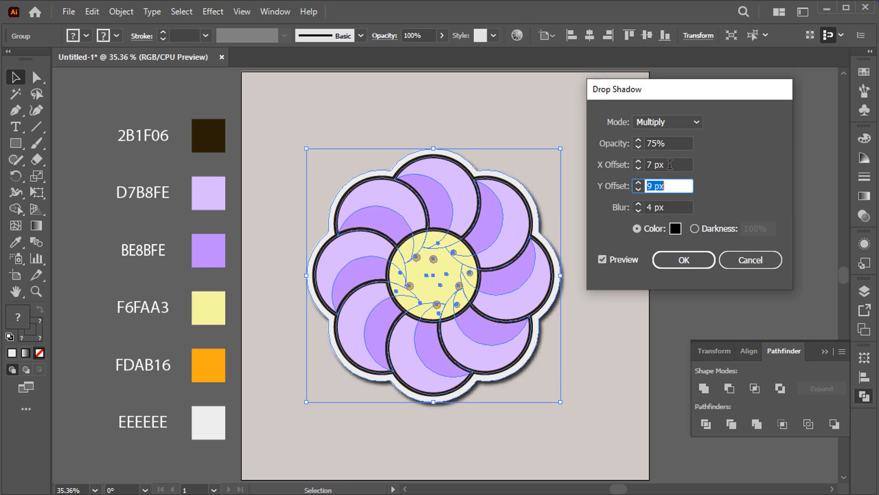
pyautogui.click(670, 163)
pyautogui.press('Up')
pyautogui.press('Up')
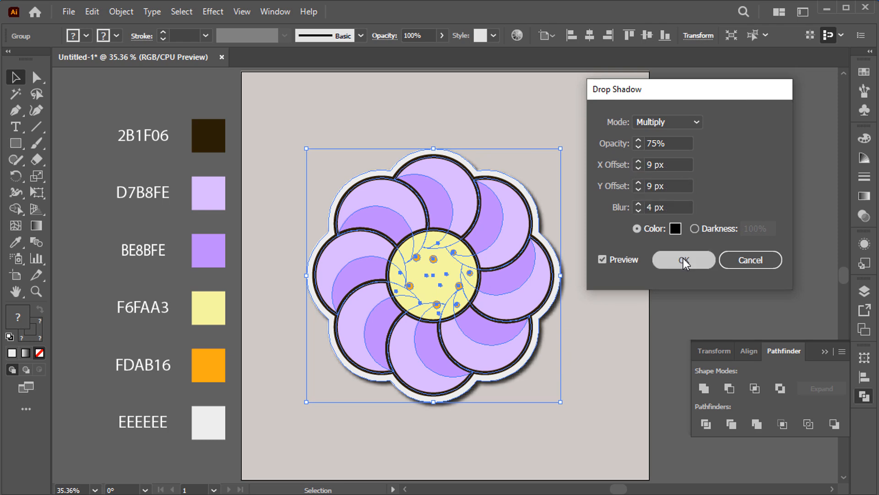